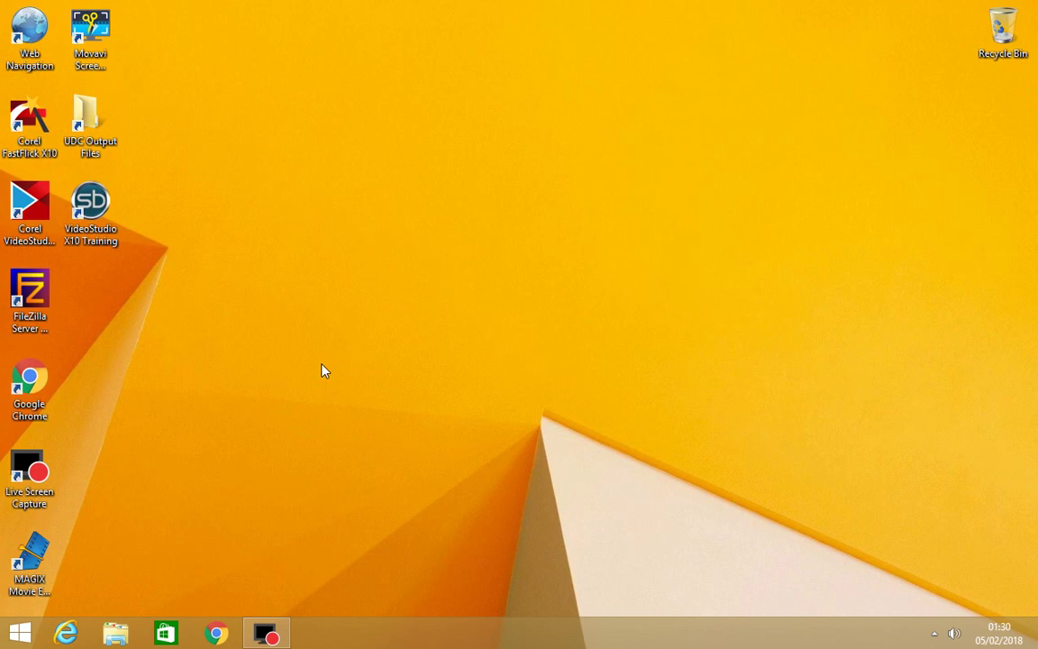
Open Internet Explorer in a maximized window and show its Favorites bar, Menu bar and Command bar
click(69, 635)
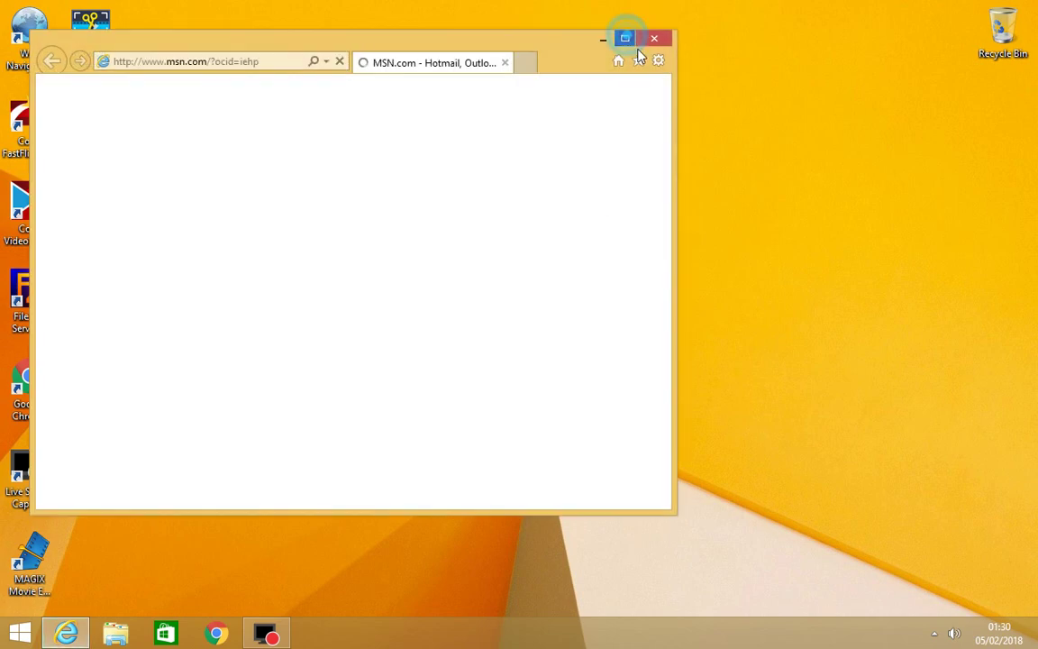
click(625, 39)
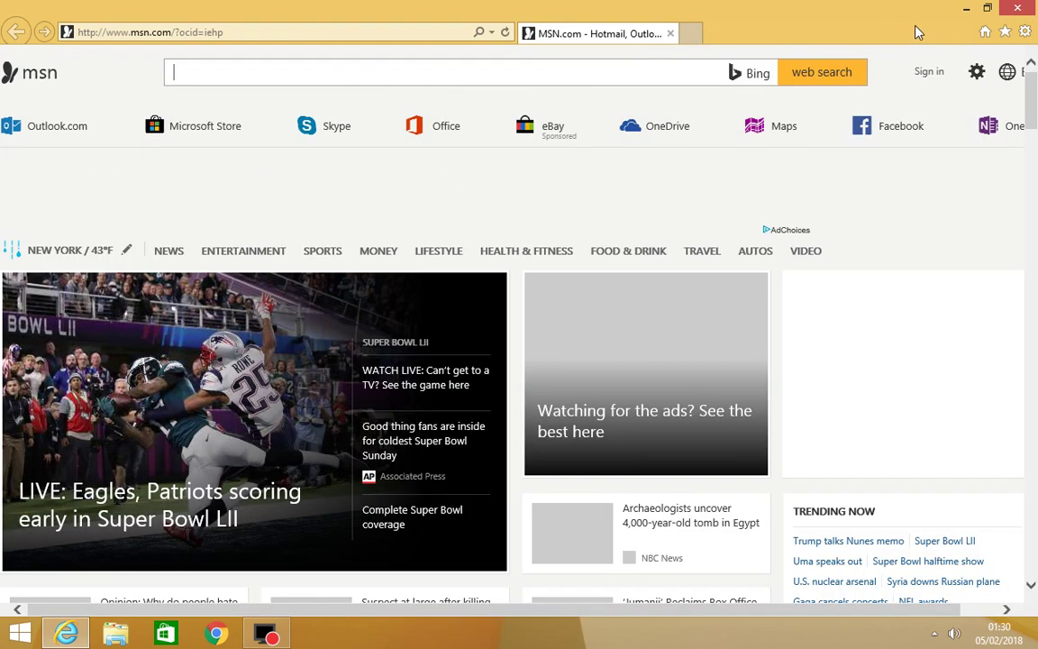
right_click(910, 24)
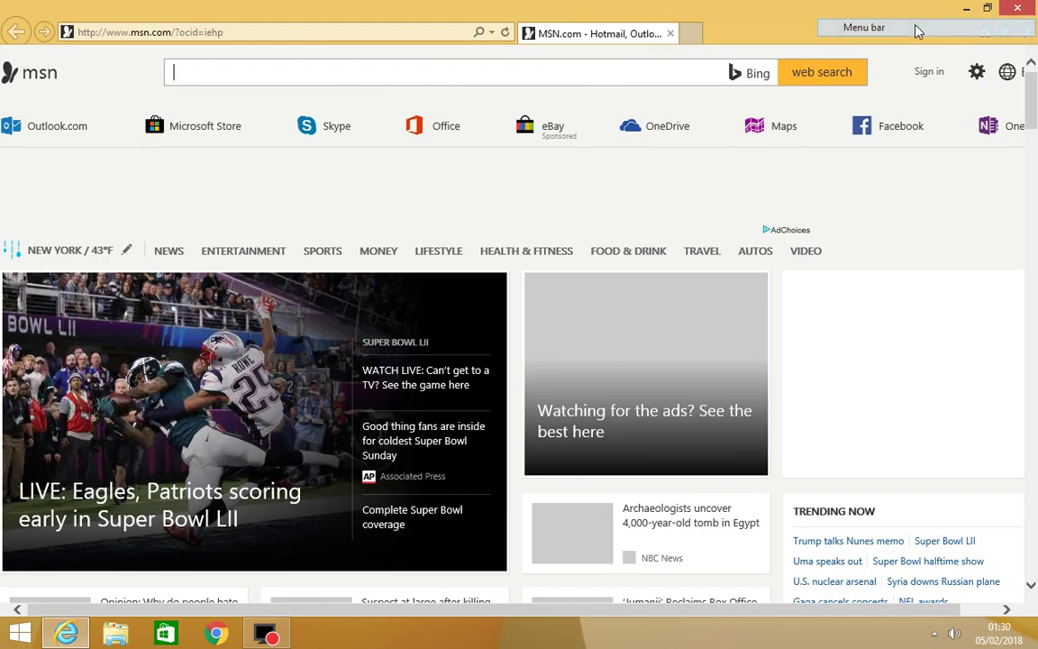
click(901, 56)
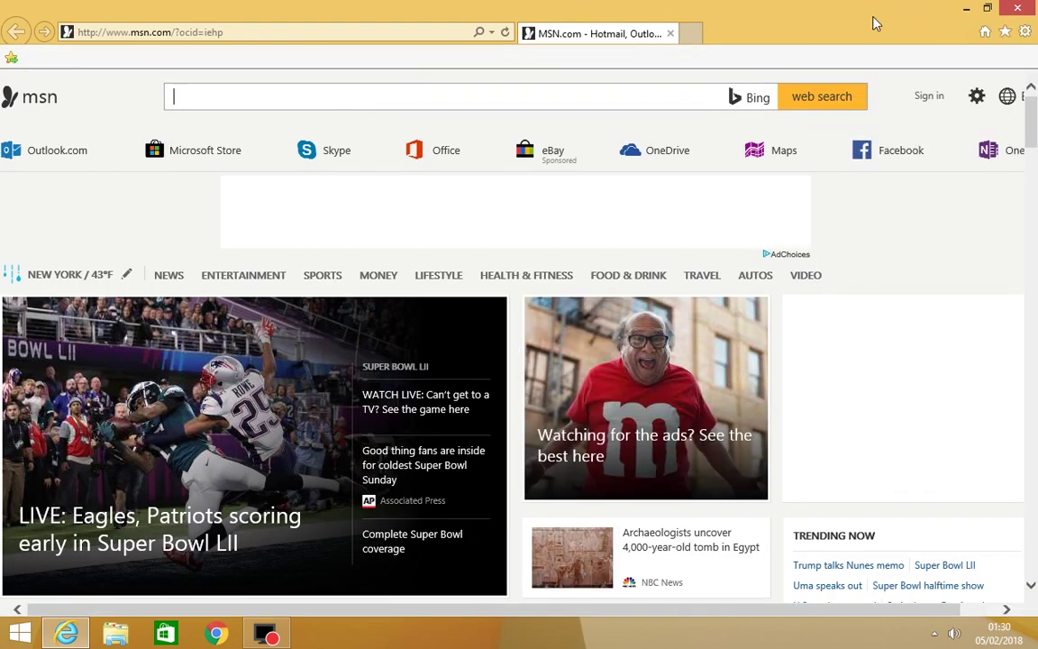
right_click(874, 24)
click(879, 33)
right_click(891, 20)
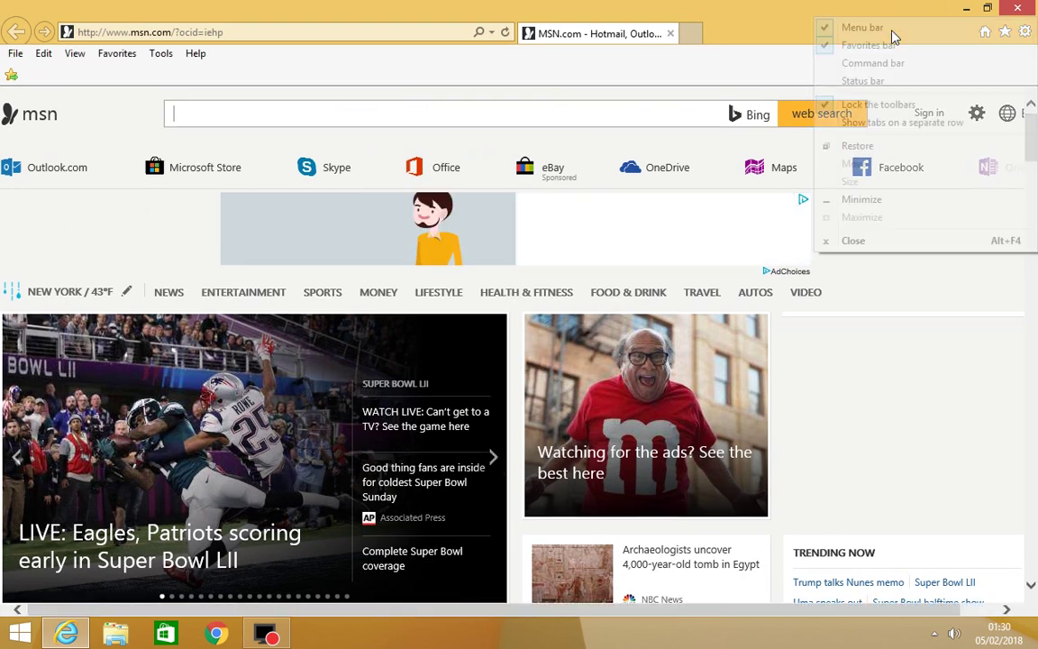
click(880, 12)
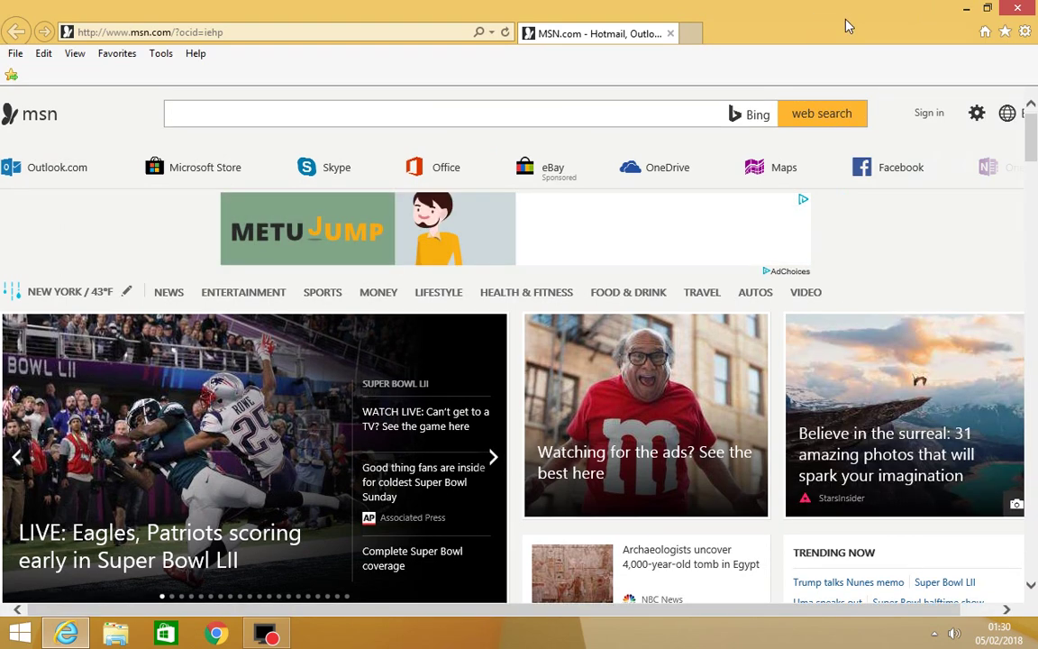
right_click(845, 23)
click(870, 65)
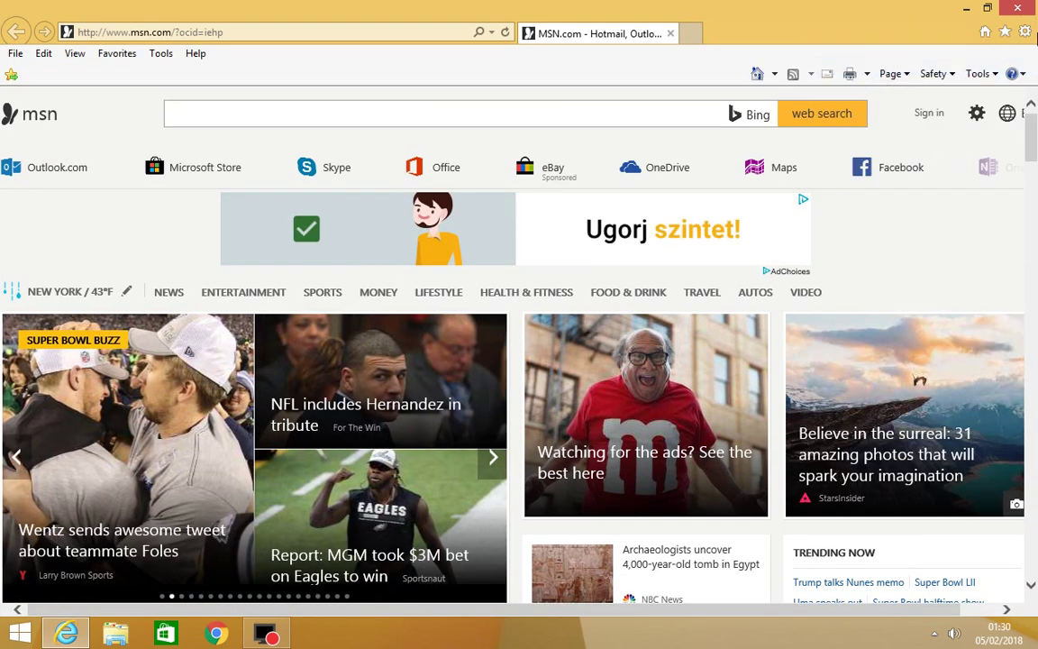
Open Internet Options, keep browsing history deletion on exit enabled, and delete all browsing data categories, including passwords, without preserving Favorites website data
click(1027, 34)
click(882, 260)
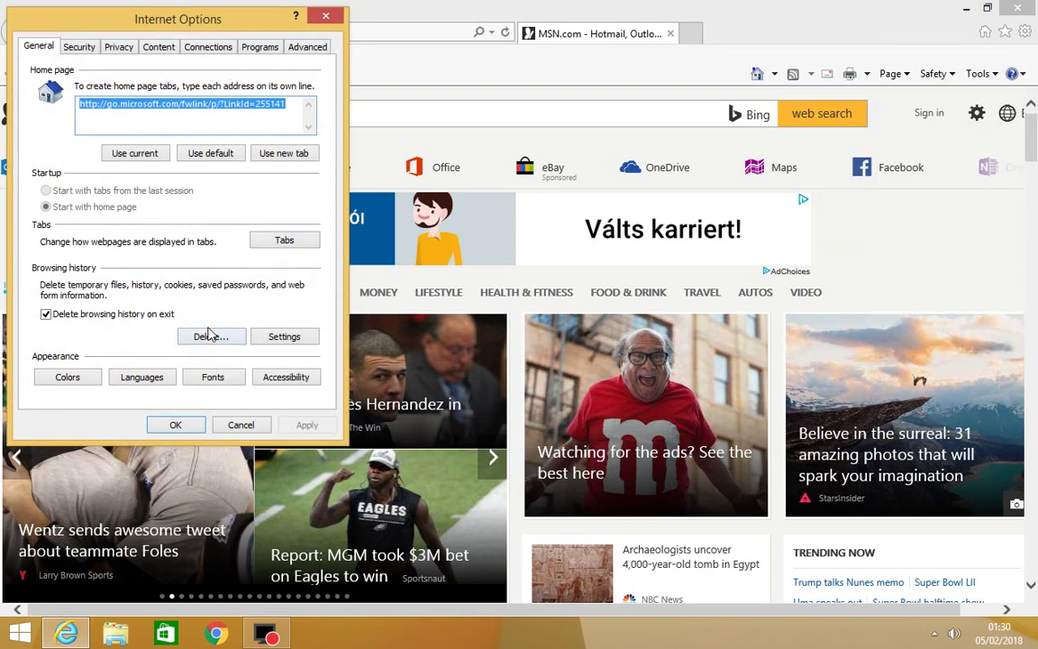
click(129, 316)
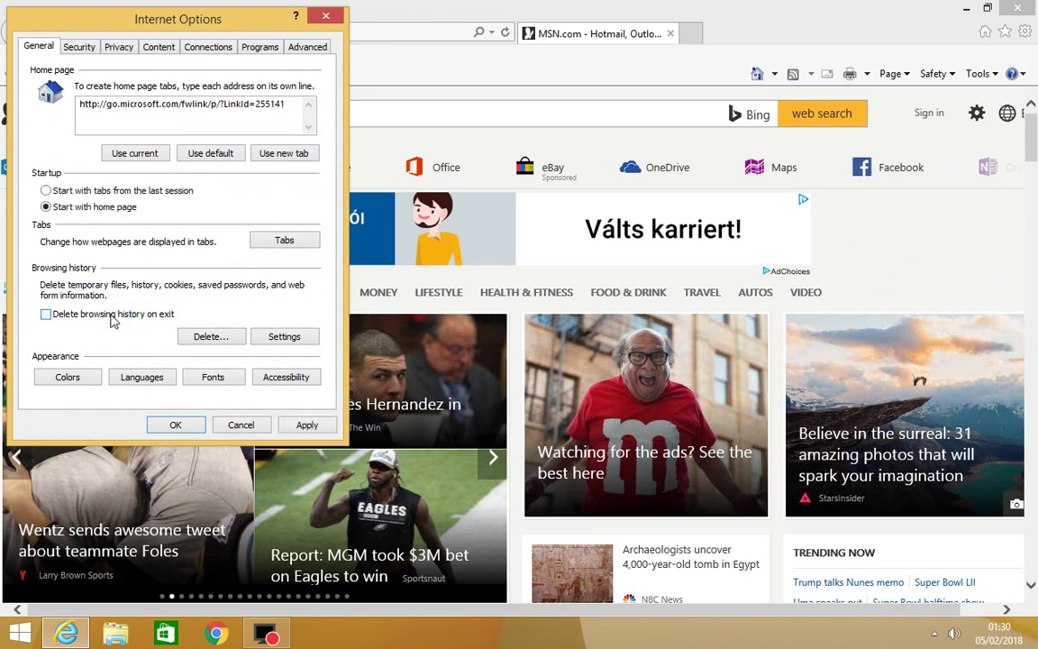
click(84, 319)
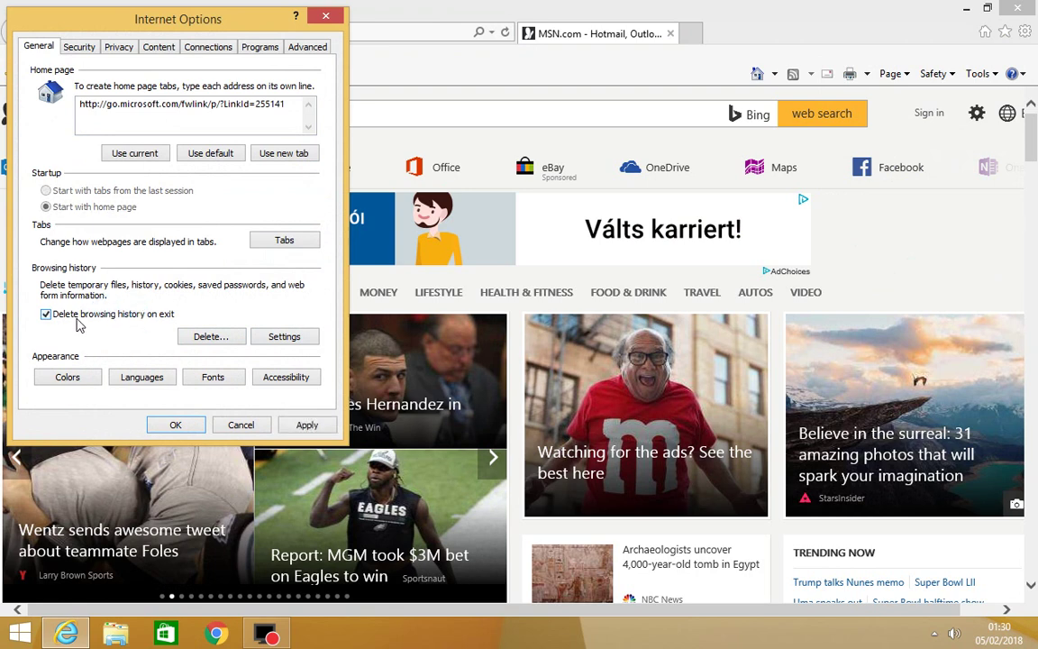
click(206, 339)
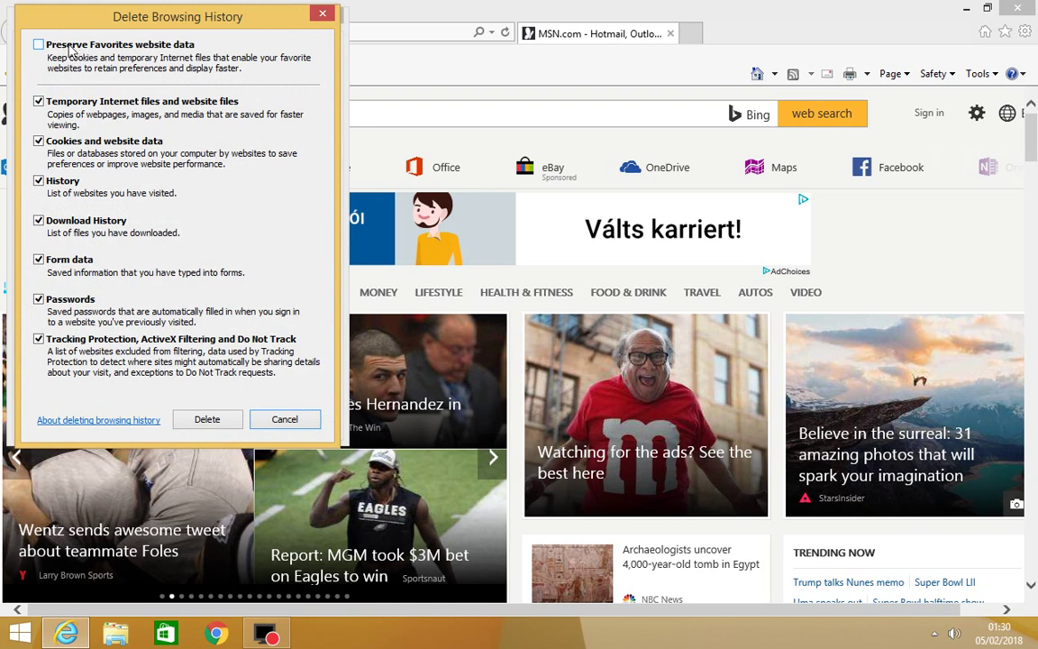
click(72, 301)
click(67, 307)
click(206, 425)
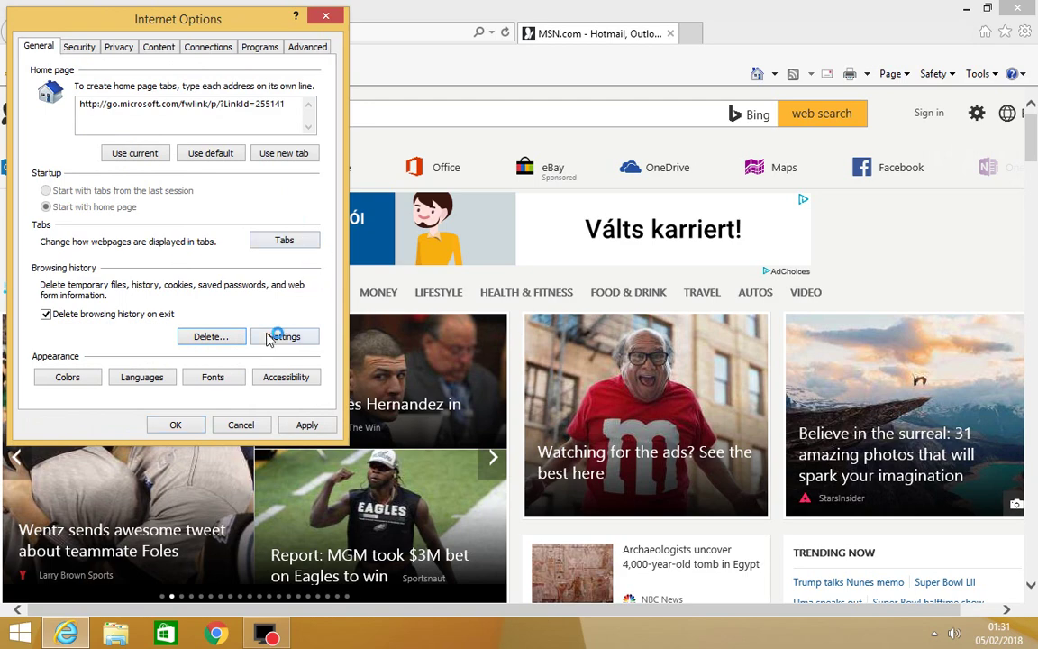
Check the INetCache folder's temporary files from the website data settings and accept the 250 MB disk space setting
click(274, 337)
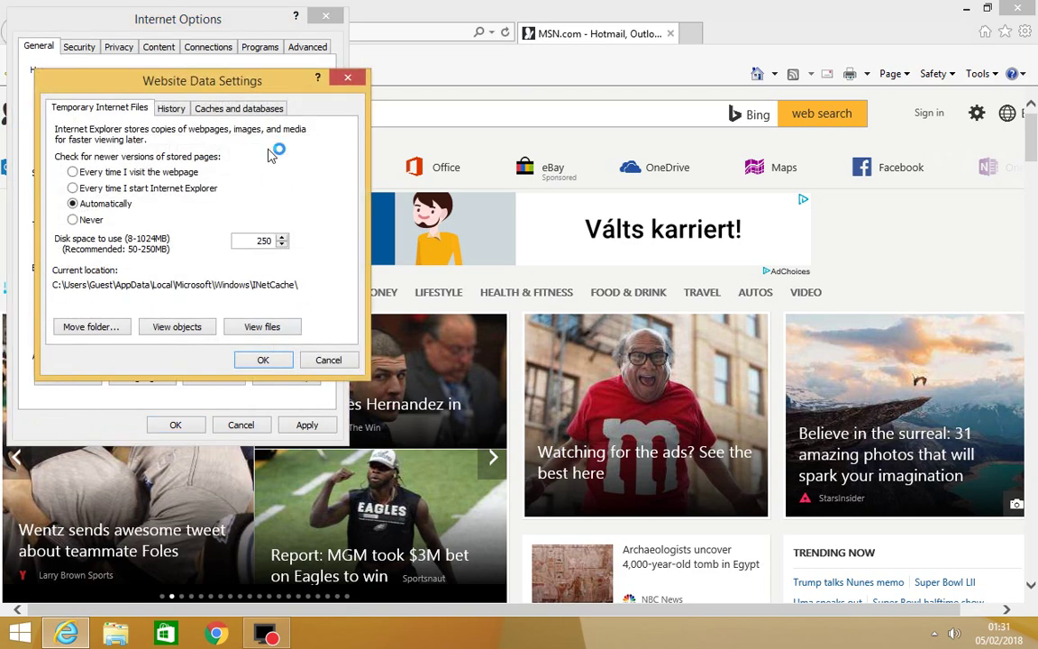
drag(260, 83, 578, 63)
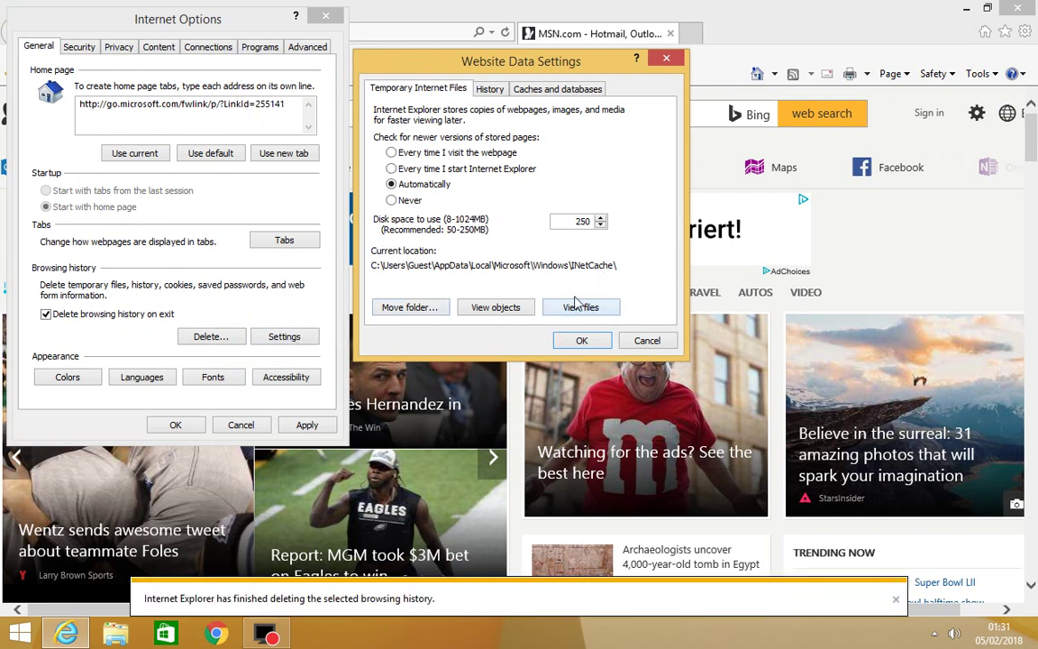
double_click(584, 225)
click(582, 308)
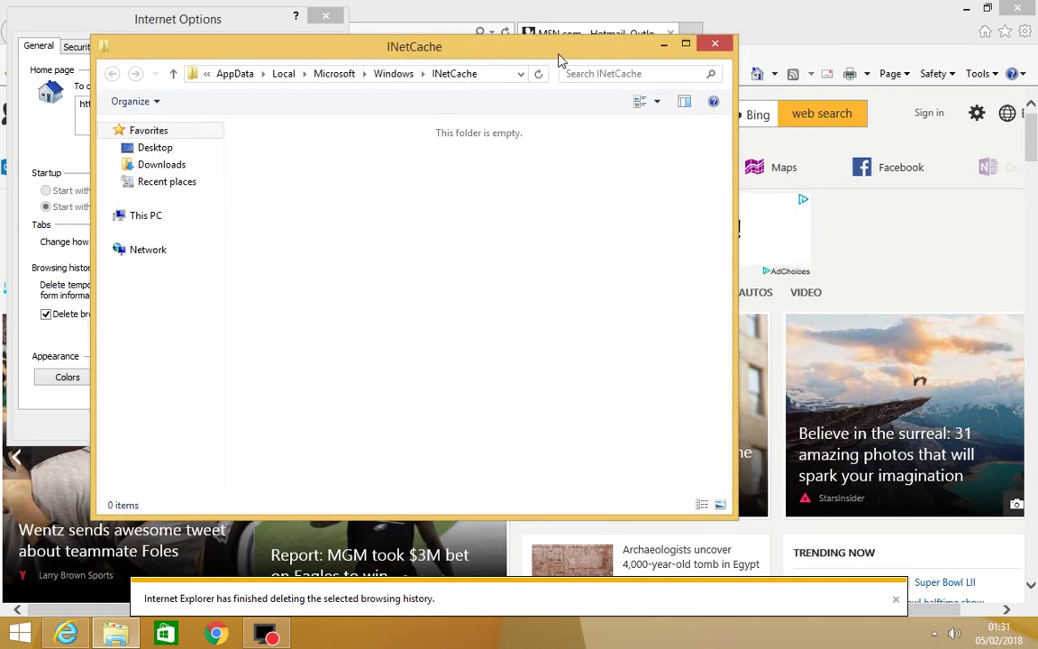
drag(640, 52, 555, 48)
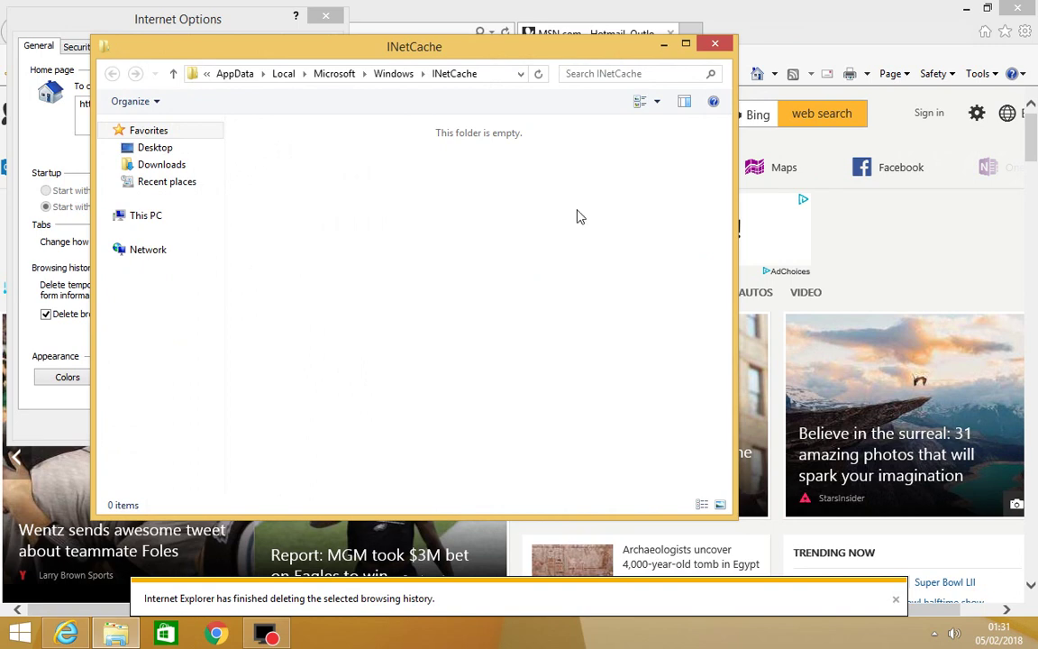
click(715, 43)
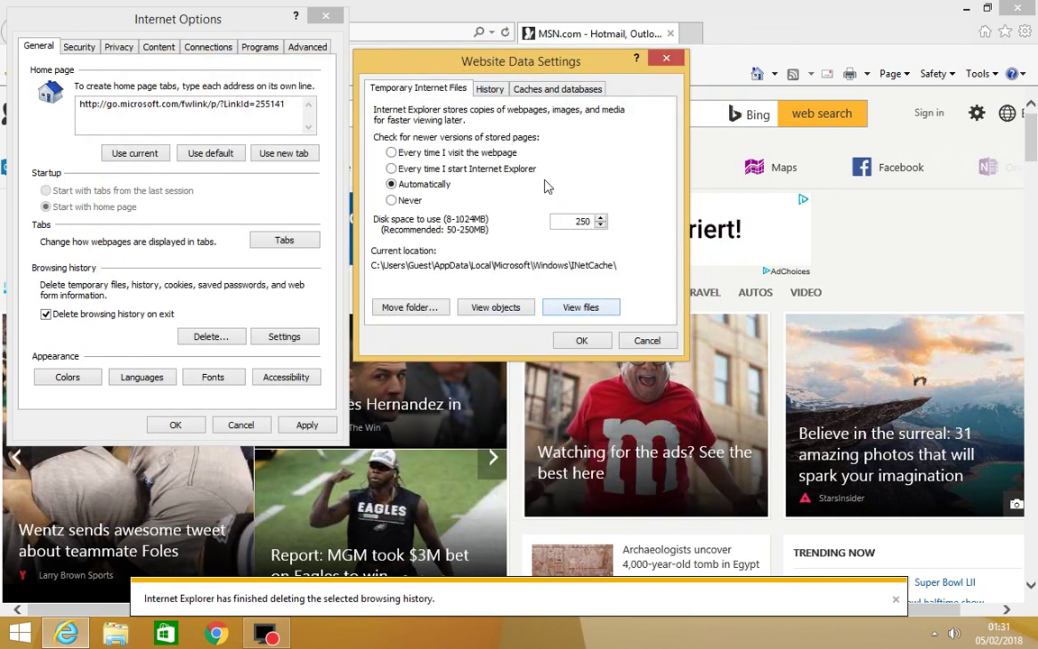
click(586, 342)
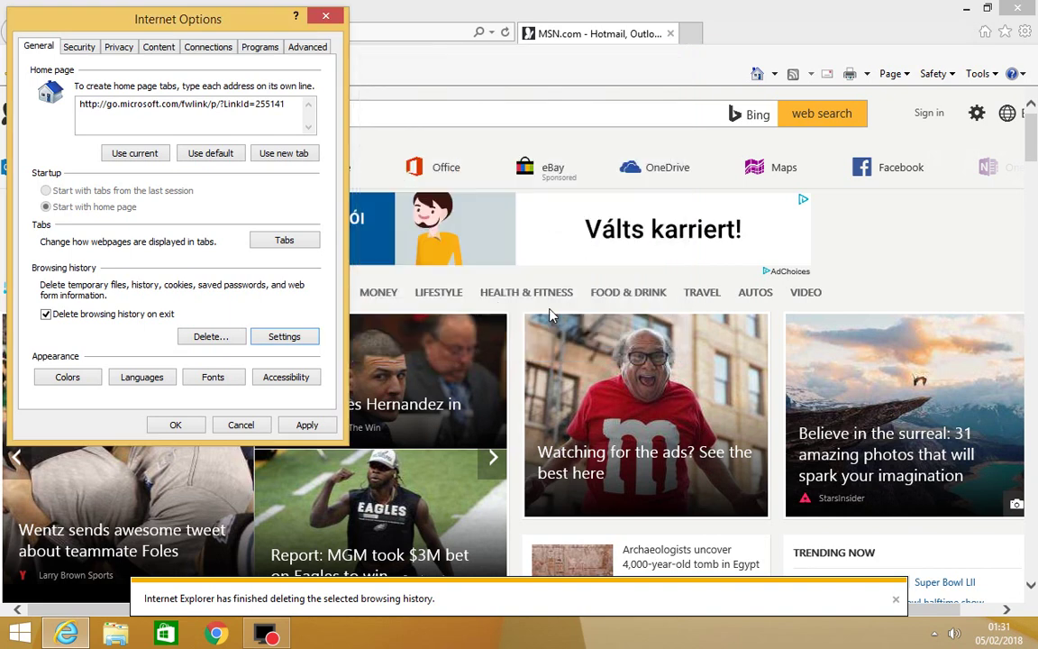
Review the custom security level settings of the Internet zone and the Local intranet zone
click(77, 46)
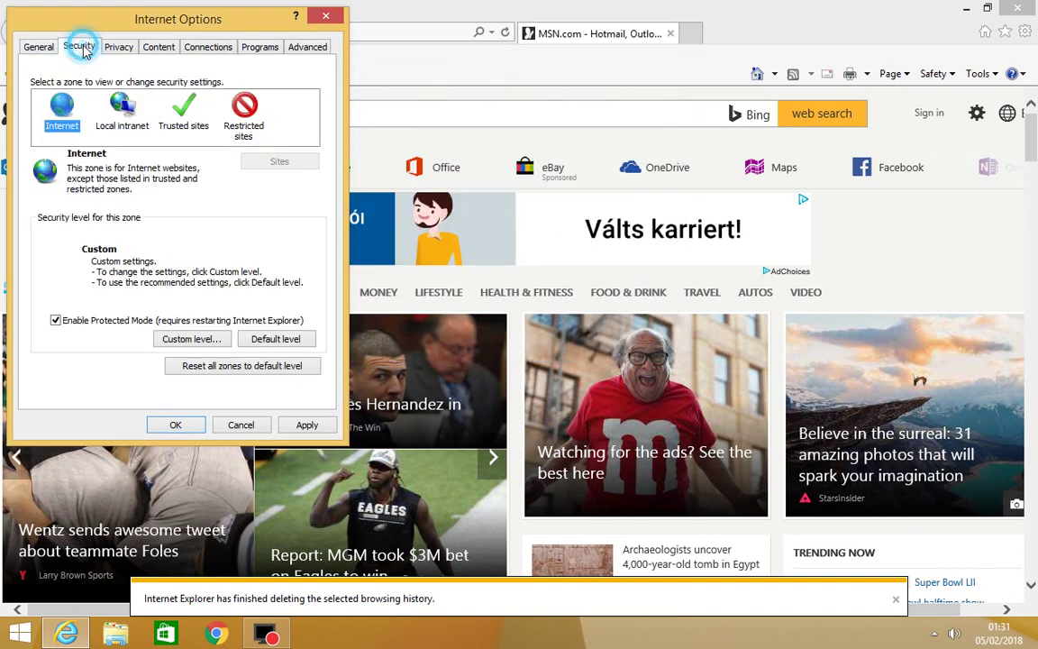
click(192, 339)
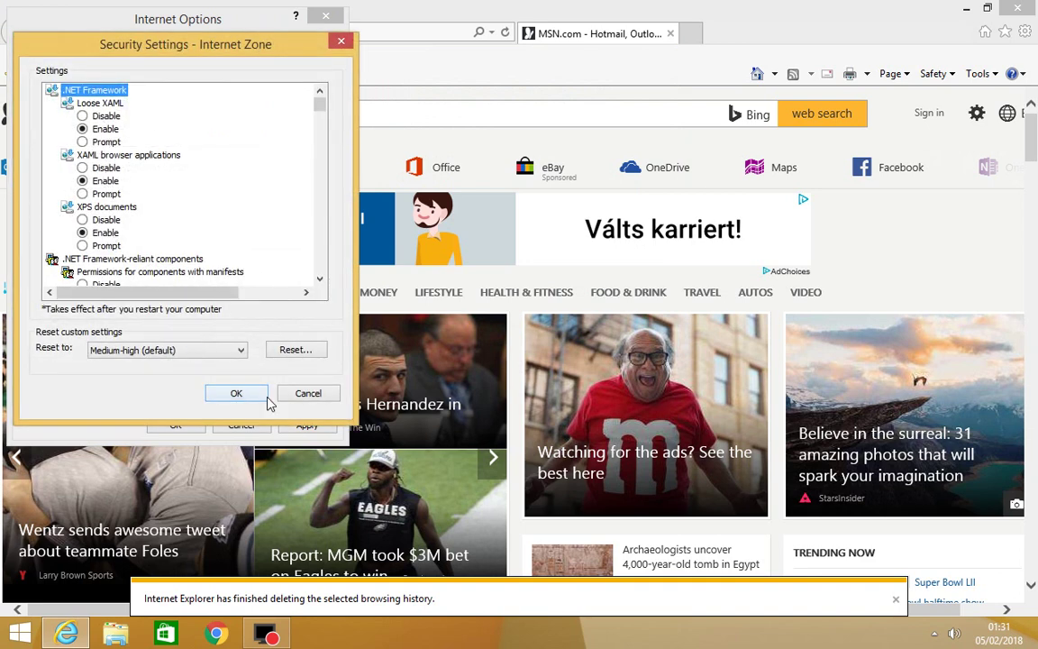
click(236, 393)
click(121, 115)
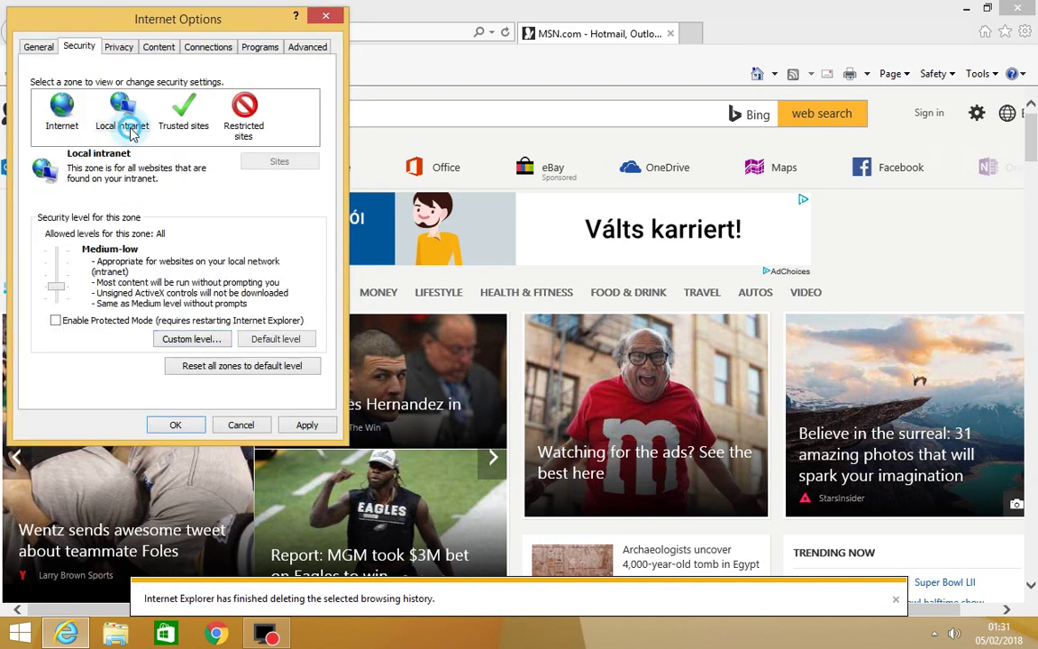
click(192, 338)
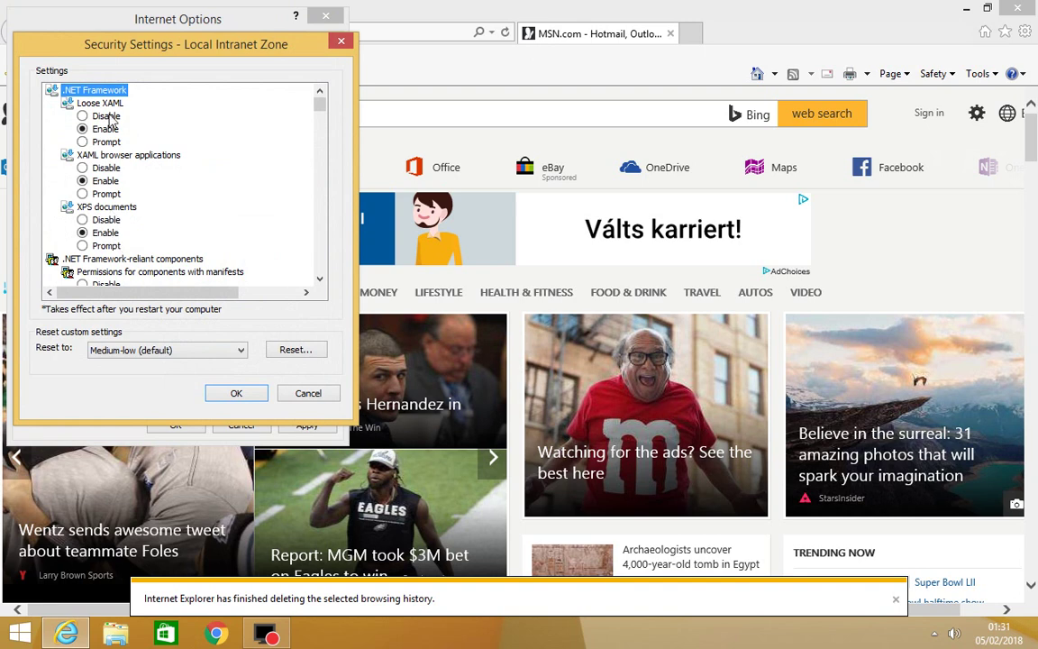
click(237, 393)
Review the list of websites assigned to the Trusted sites zone
click(171, 117)
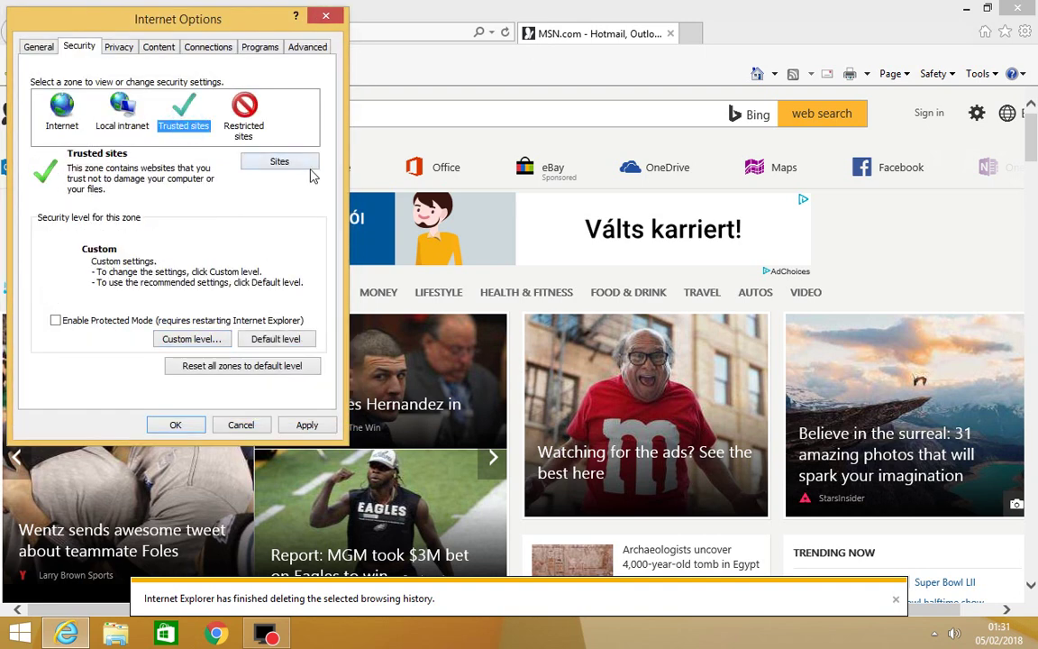
click(296, 165)
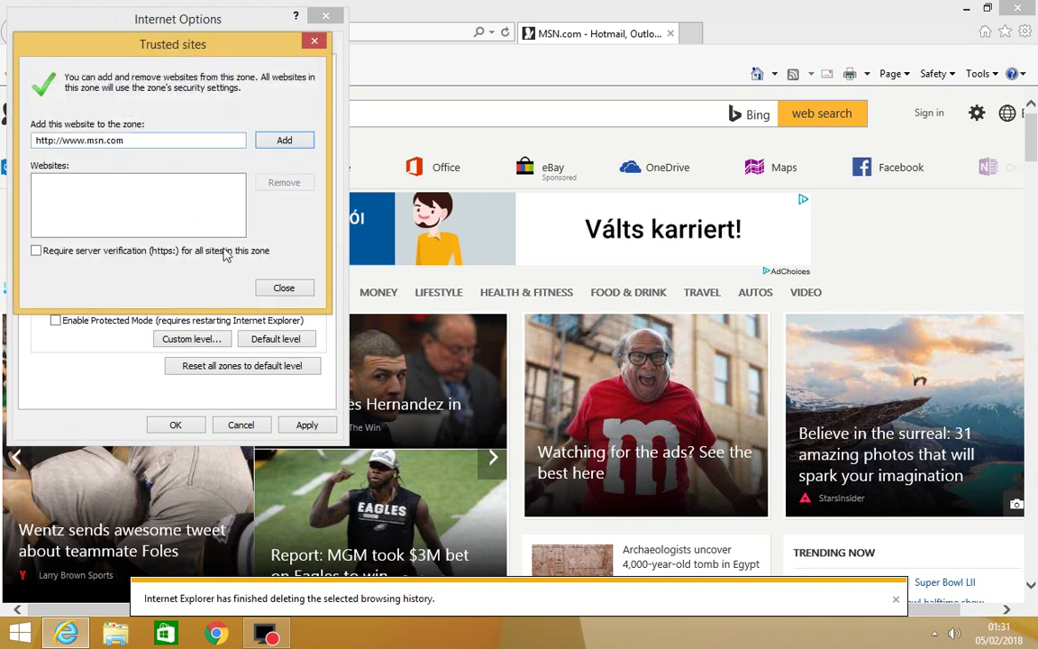
click(278, 288)
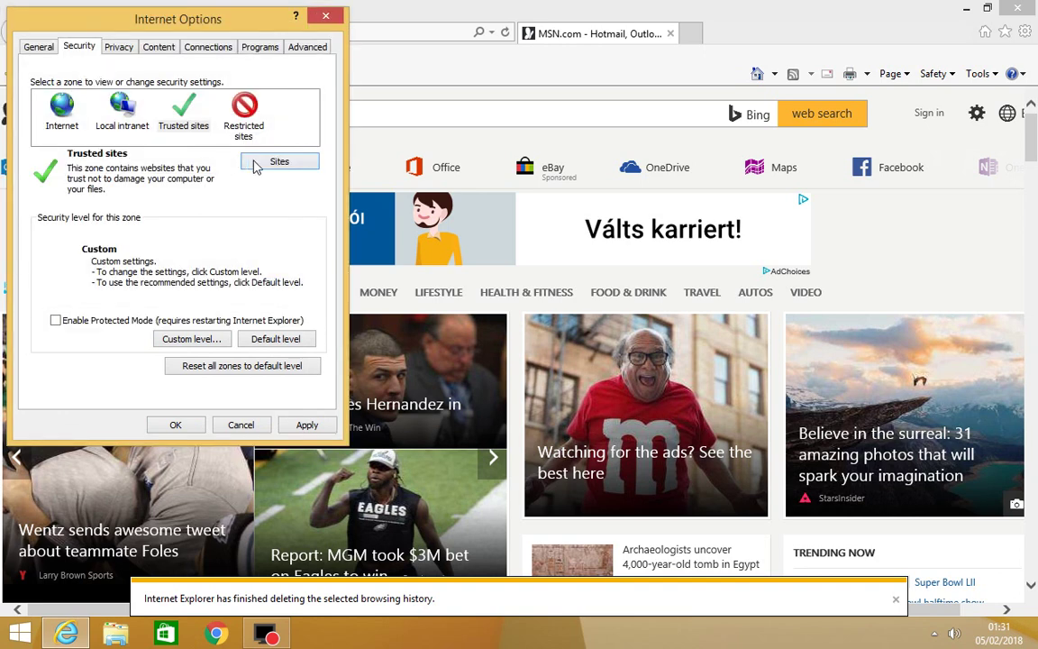
click(270, 164)
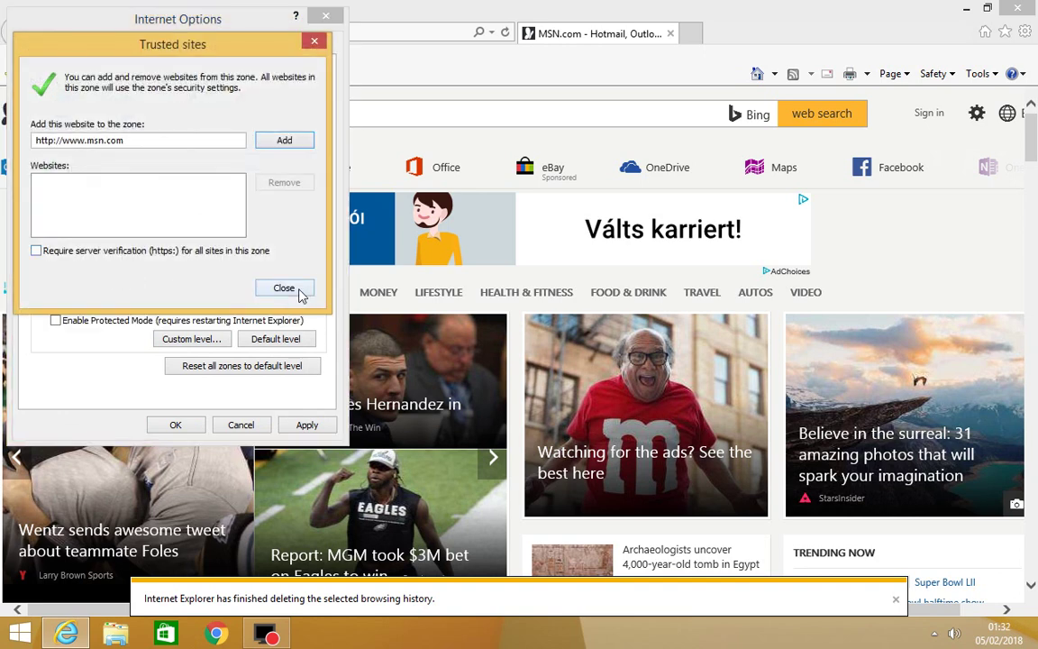
click(284, 288)
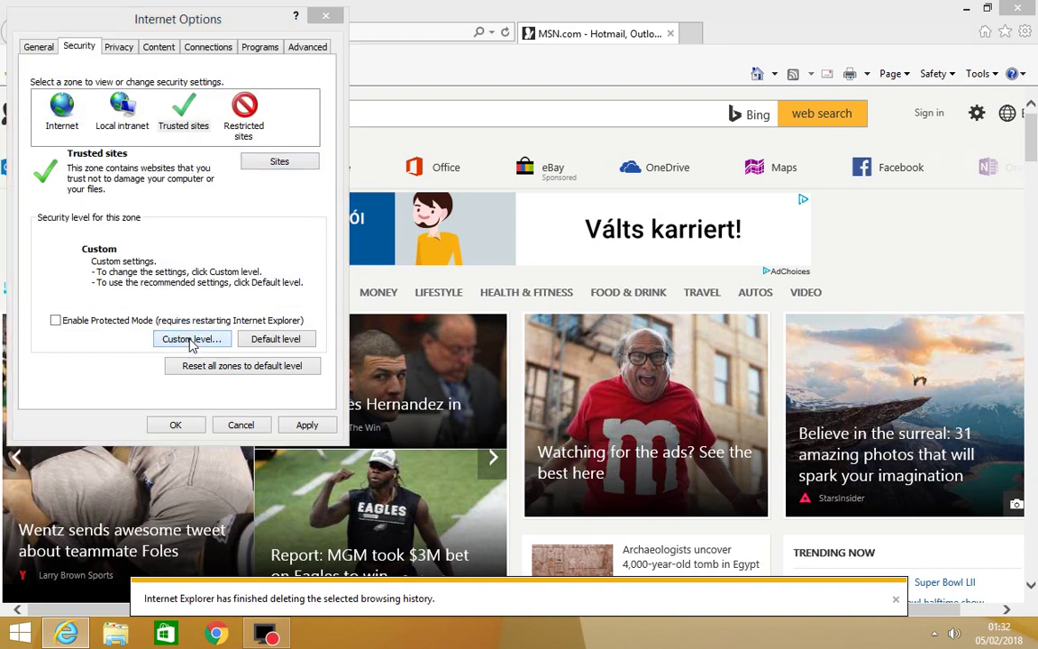
Examine the Trusted sites zone's custom security settings, from the .NET Framework components through the ActiveX controls and plug-ins to the Downloads section
click(191, 340)
click(321, 281)
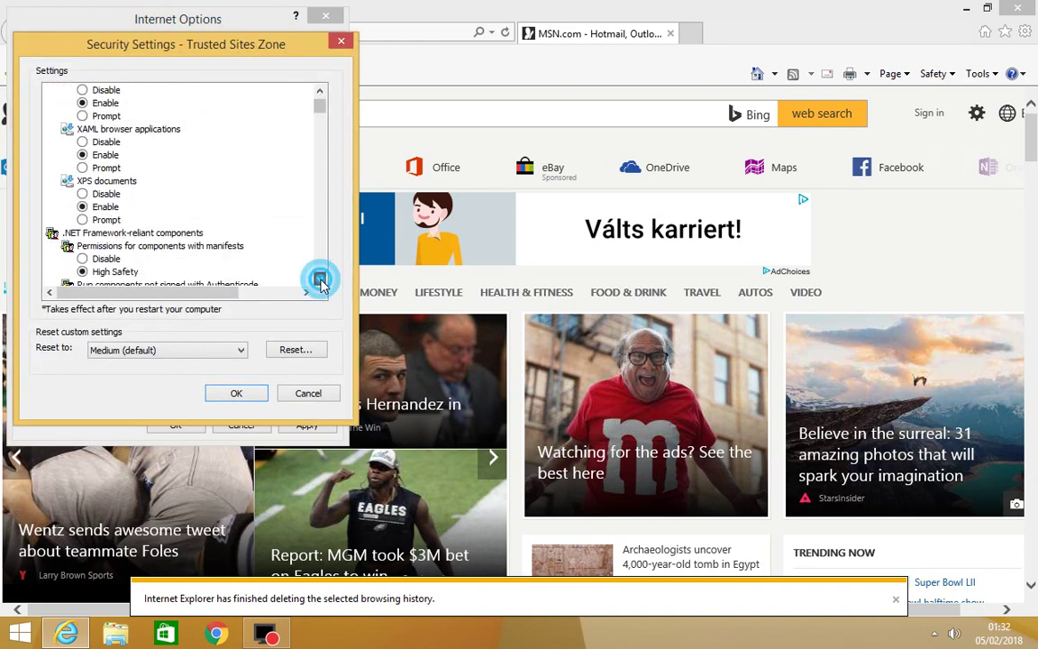
click(321, 281)
click(321, 281)
click(321, 281)
click(320, 281)
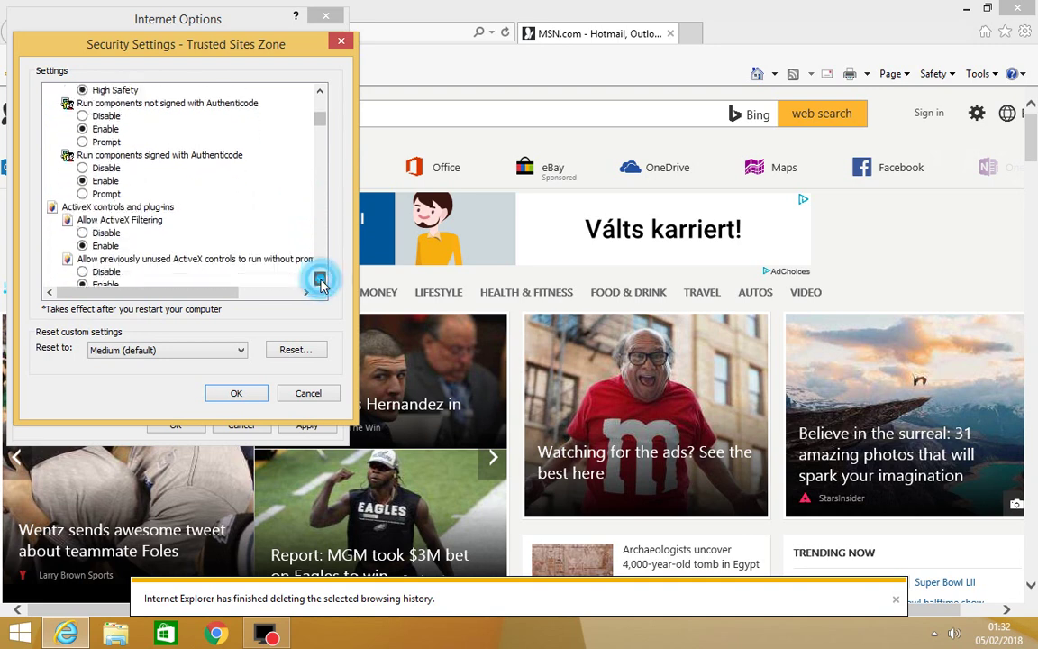
click(320, 281)
click(321, 282)
click(320, 281)
click(320, 281)
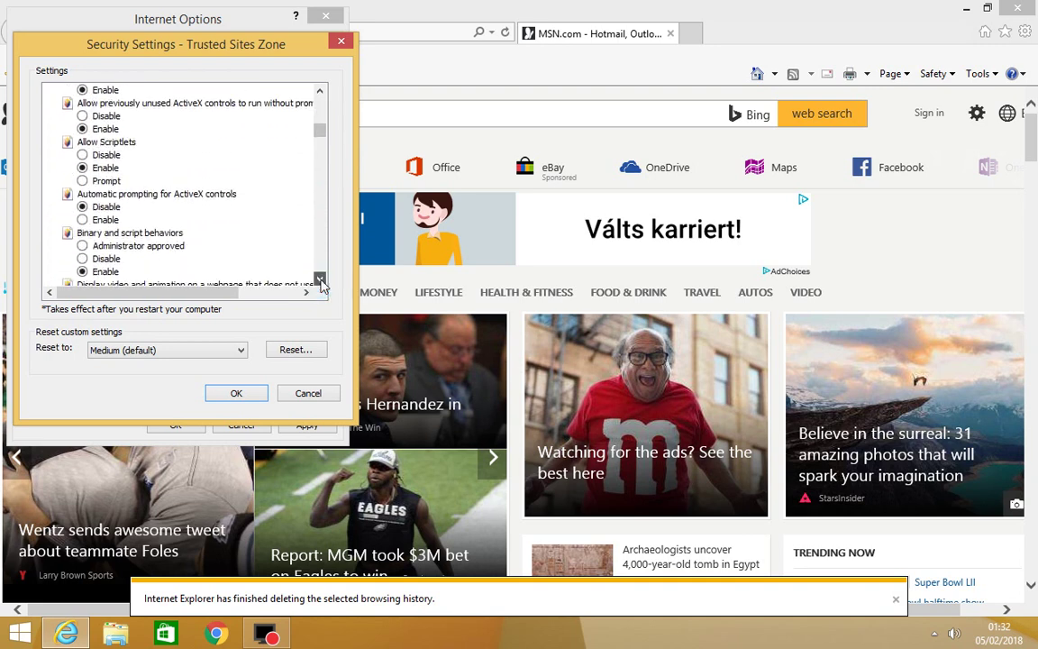
click(321, 281)
click(321, 281)
click(321, 281)
click(320, 281)
click(320, 281)
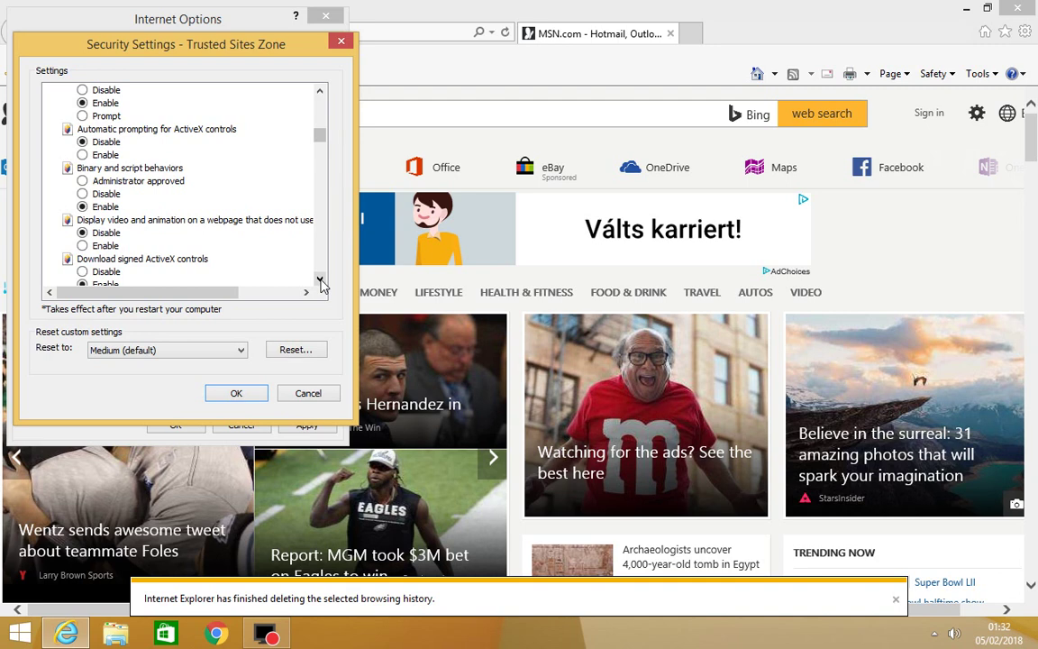
click(320, 279)
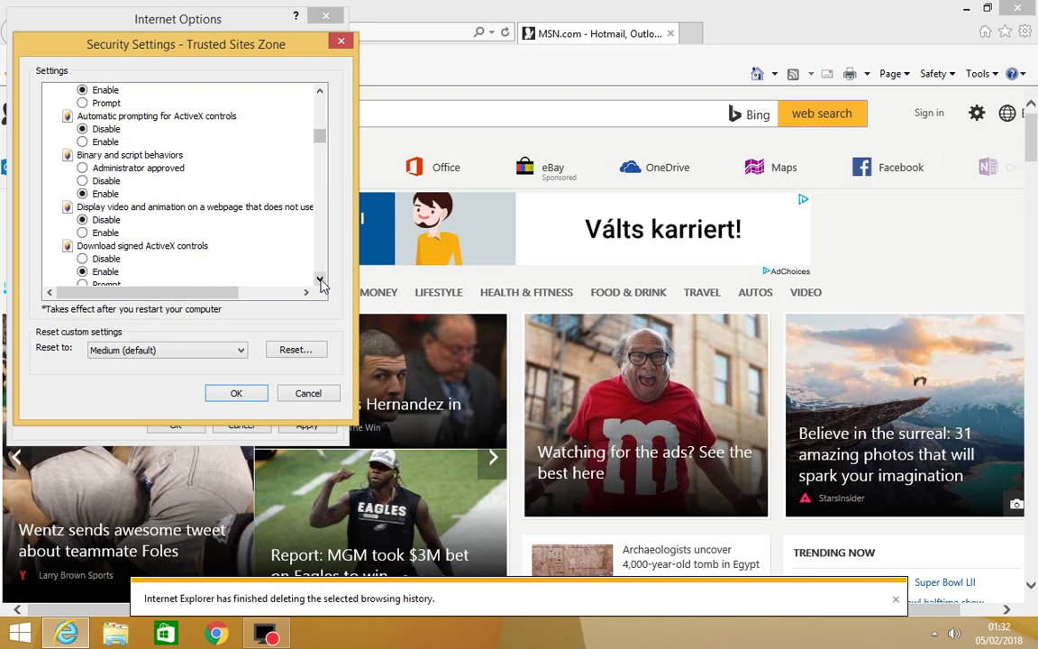
click(320, 279)
click(320, 280)
click(320, 279)
click(320, 279)
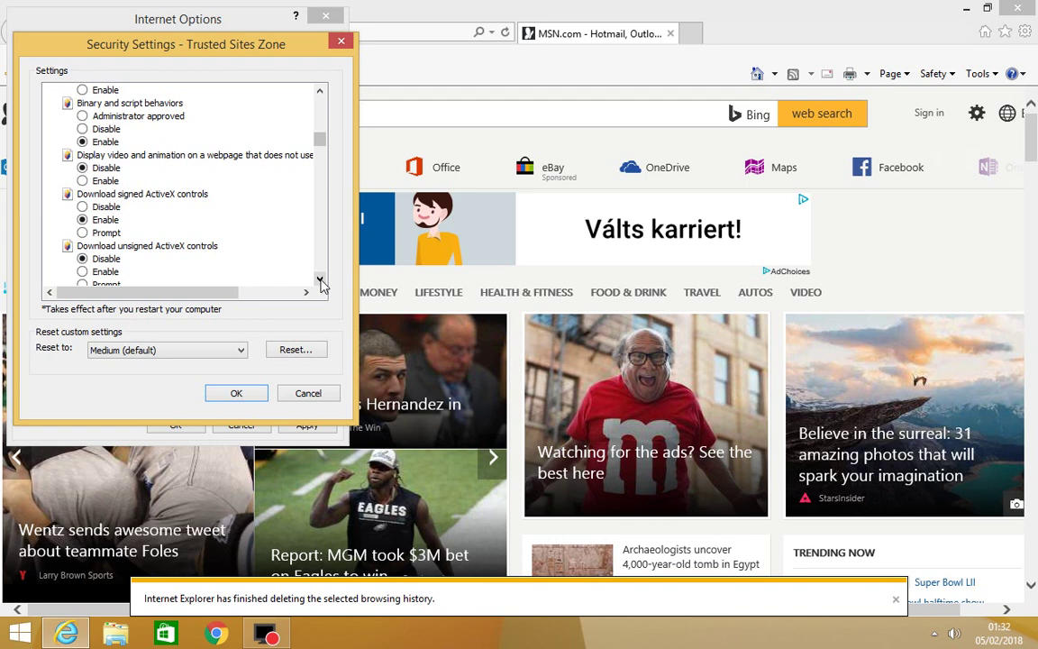
click(320, 279)
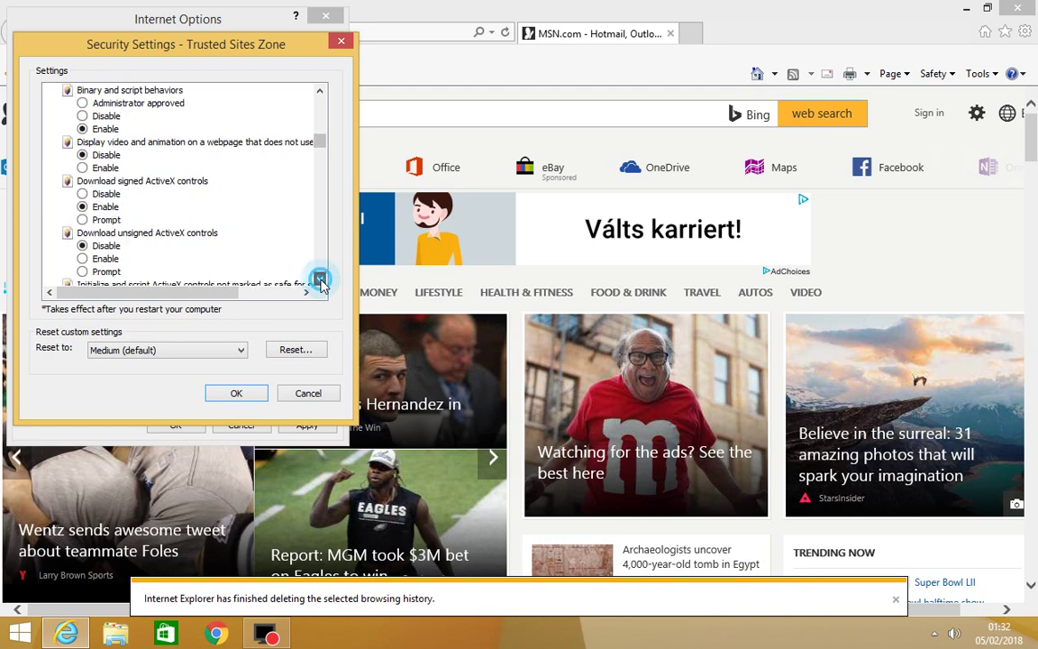
click(320, 279)
click(320, 278)
click(319, 279)
click(320, 278)
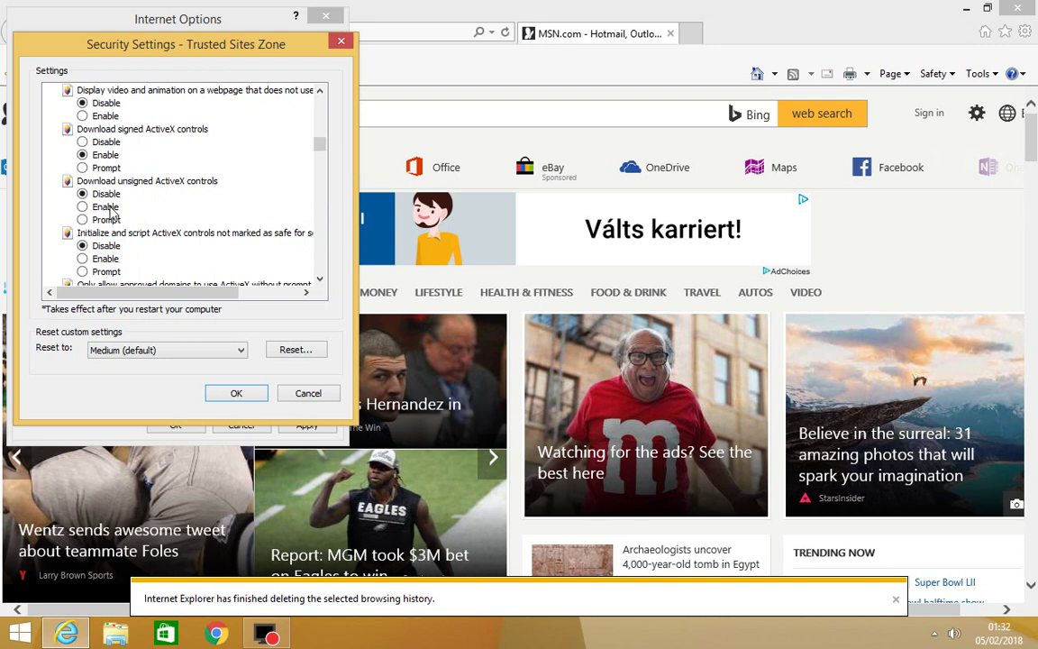
click(320, 279)
click(320, 278)
click(320, 278)
click(320, 279)
click(320, 279)
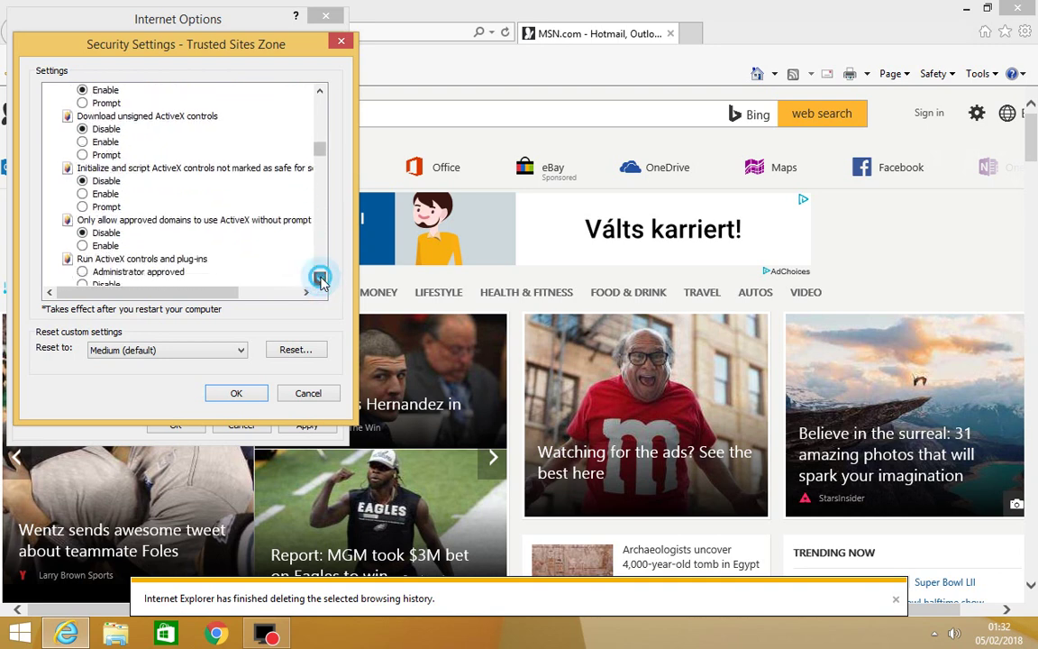
click(320, 278)
click(320, 279)
click(320, 279)
click(320, 278)
click(319, 278)
click(320, 278)
click(320, 278)
click(320, 278)
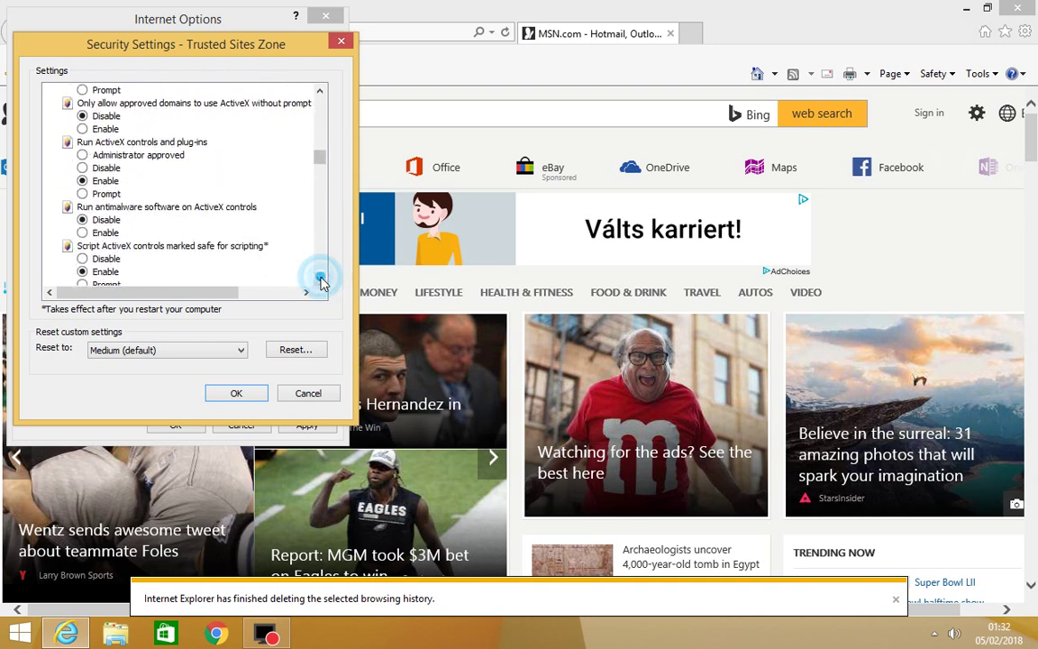
click(319, 278)
click(320, 279)
click(320, 278)
click(320, 278)
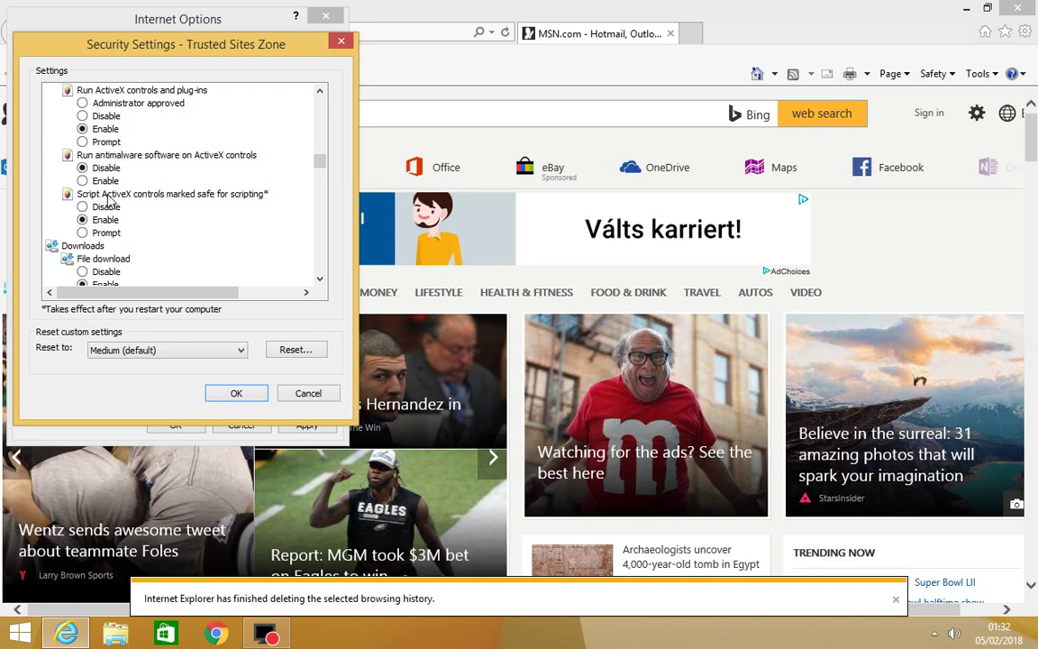
Recheck the Trusted sites zone's ActiveX download, scripting and filtering options back up to Allow ActiveX Filtering, and accept the custom level settings
click(321, 92)
click(321, 92)
click(321, 92)
click(321, 92)
click(321, 92)
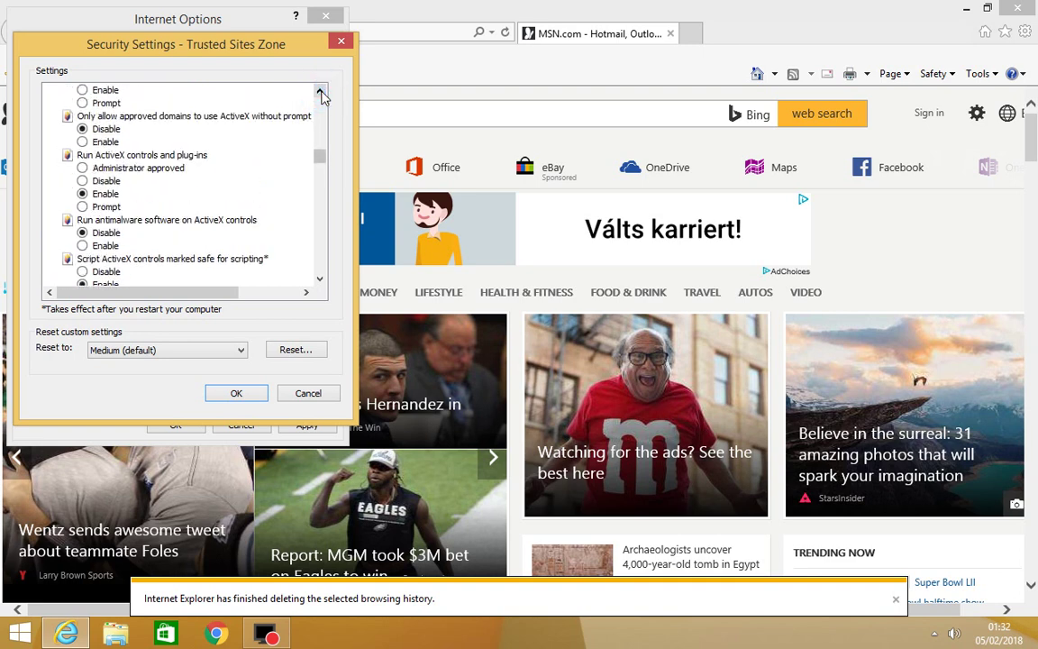
click(322, 93)
click(321, 92)
click(321, 91)
click(320, 92)
click(321, 92)
click(321, 92)
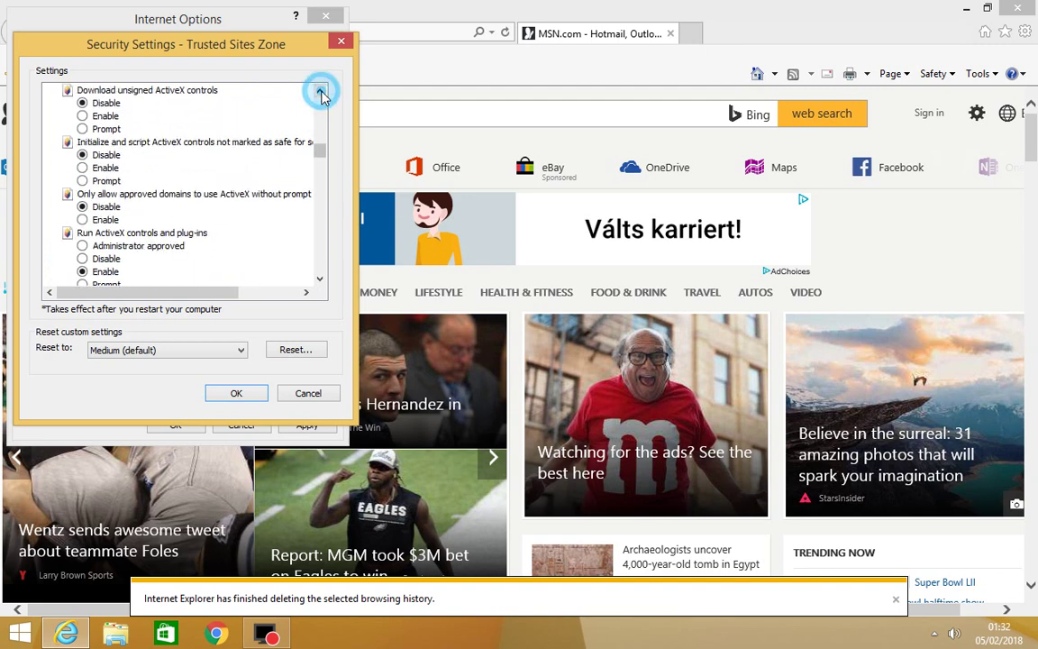
click(320, 92)
click(320, 92)
click(321, 92)
click(321, 91)
click(321, 92)
click(321, 92)
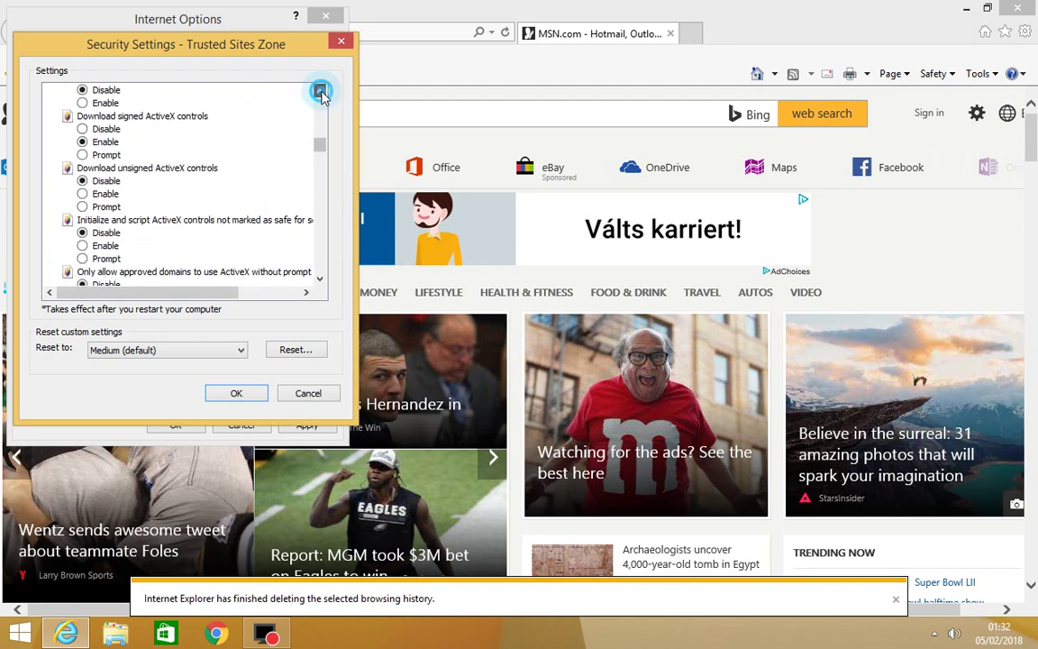
click(321, 92)
click(321, 92)
click(321, 92)
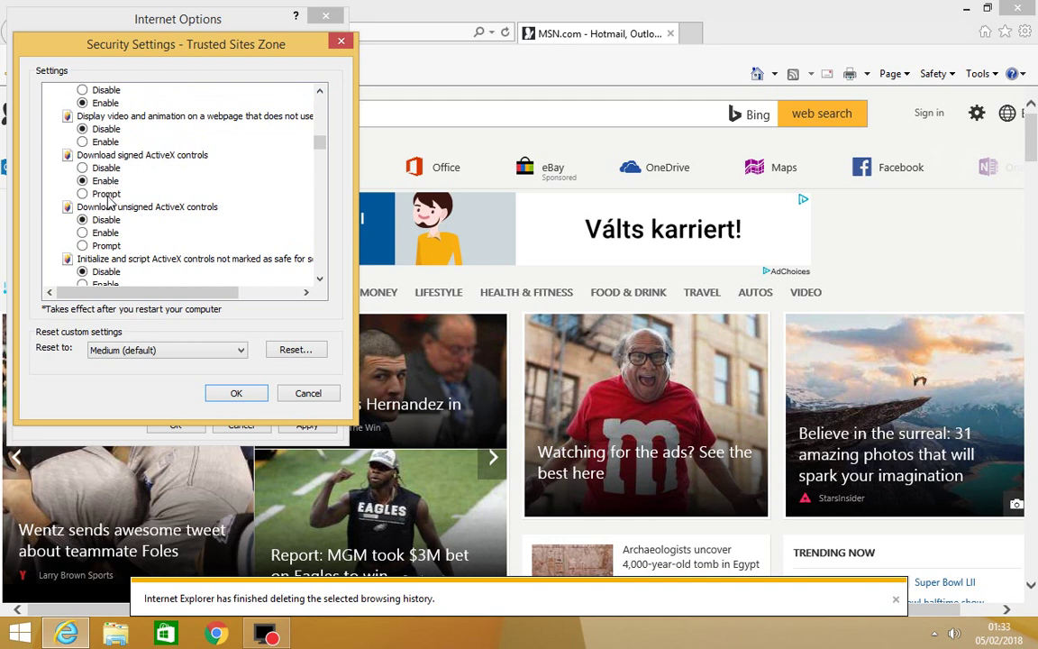
click(321, 92)
click(321, 91)
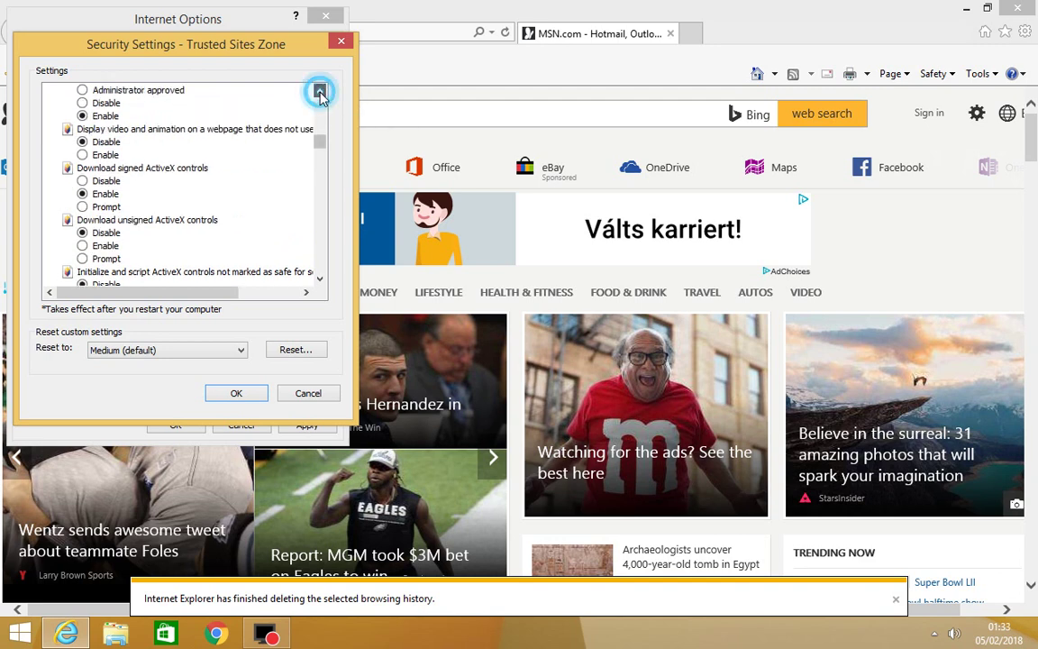
click(321, 92)
click(321, 91)
click(321, 92)
click(321, 92)
click(320, 92)
click(321, 91)
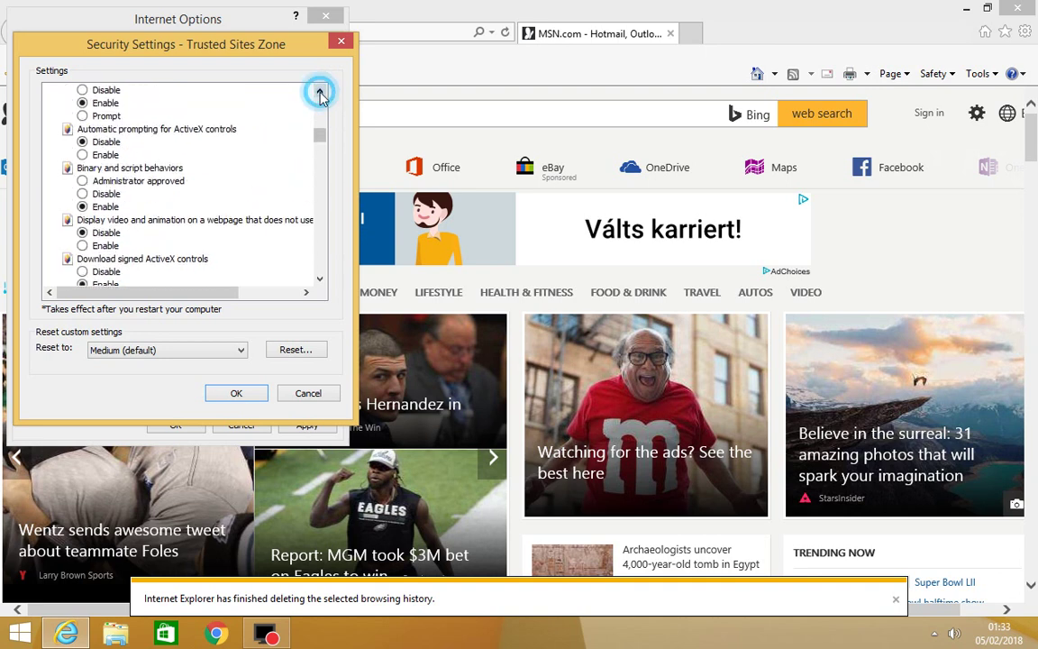
click(321, 92)
click(321, 92)
click(321, 92)
click(321, 92)
click(321, 91)
click(321, 92)
click(321, 92)
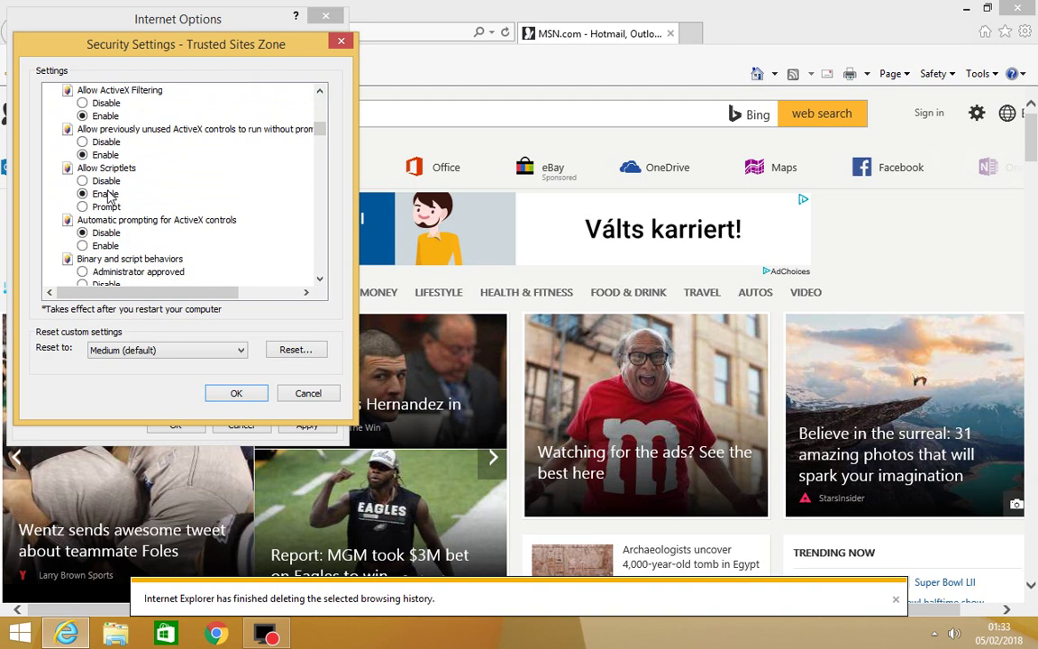
click(233, 392)
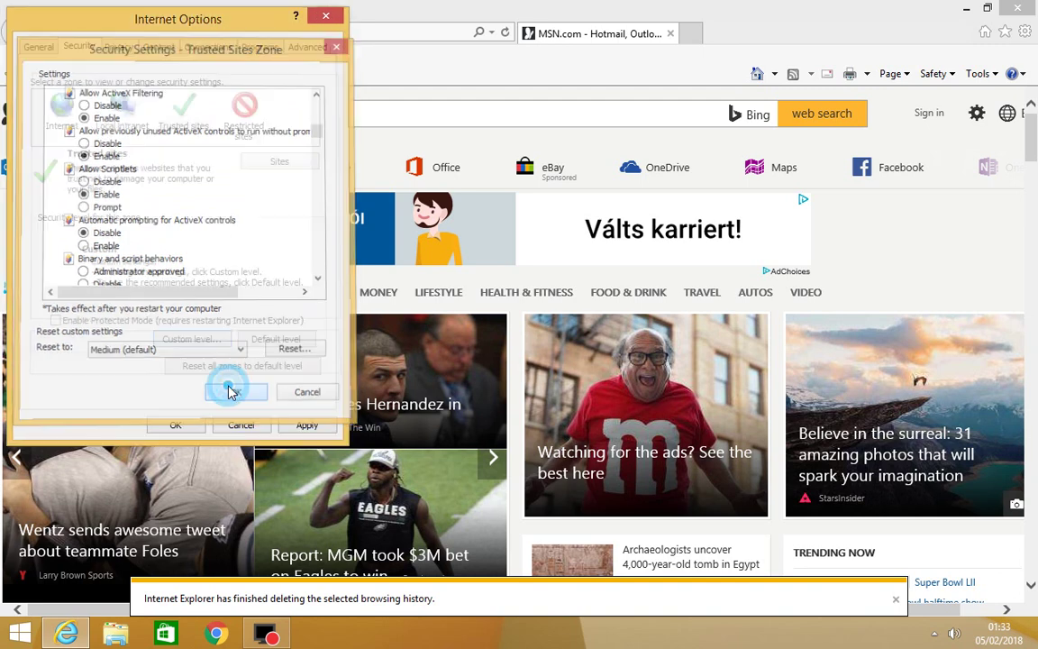
Clear the SSL state in the certificates settings of Internet Options
click(206, 47)
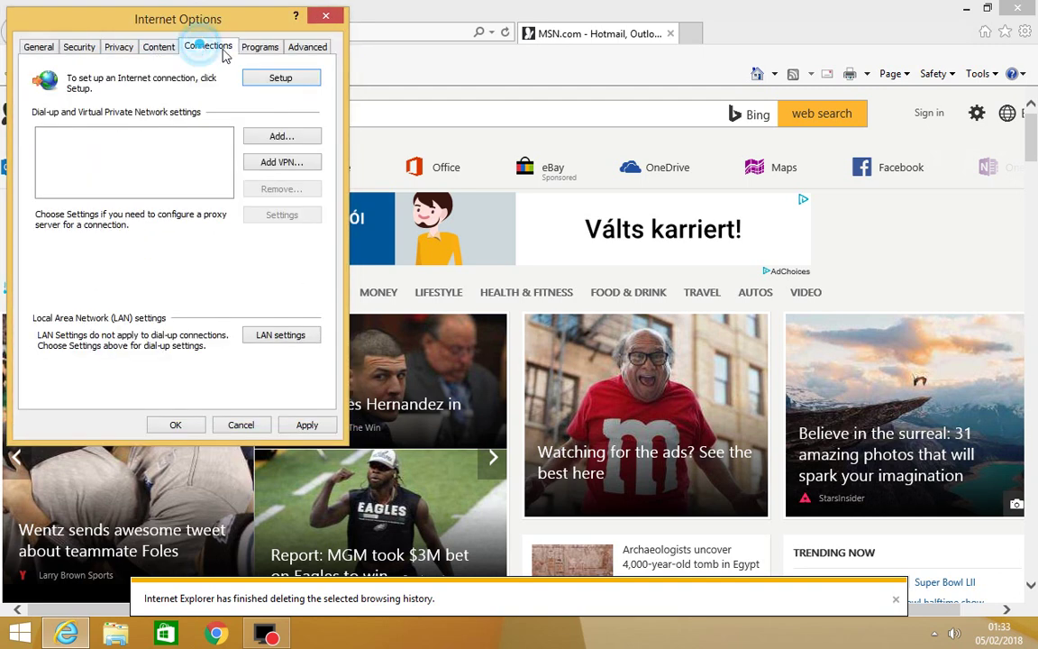
click(149, 47)
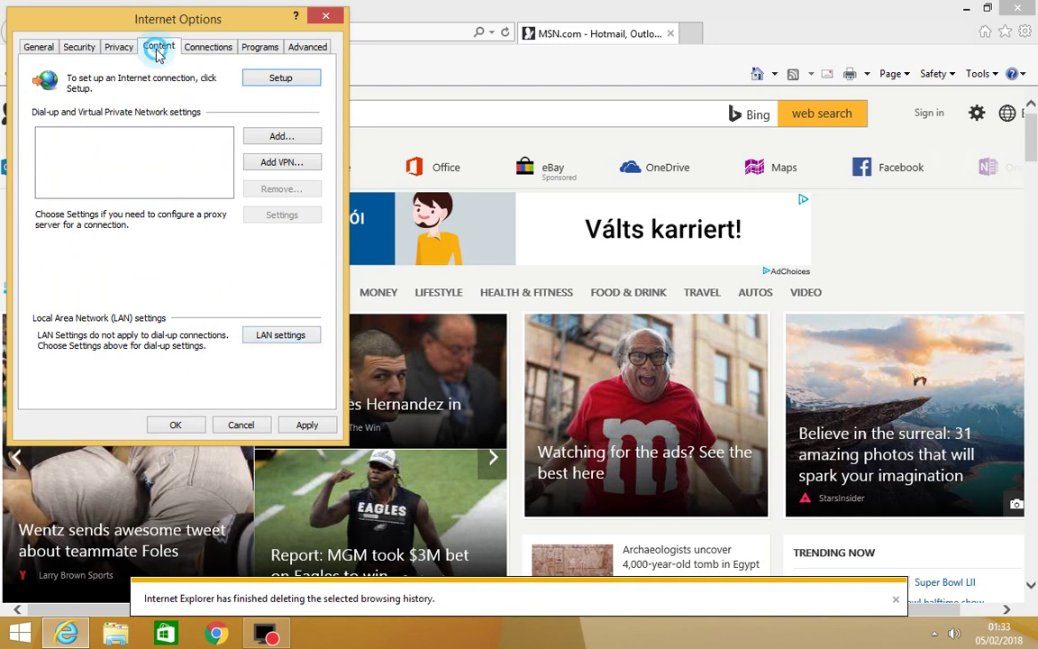
click(94, 166)
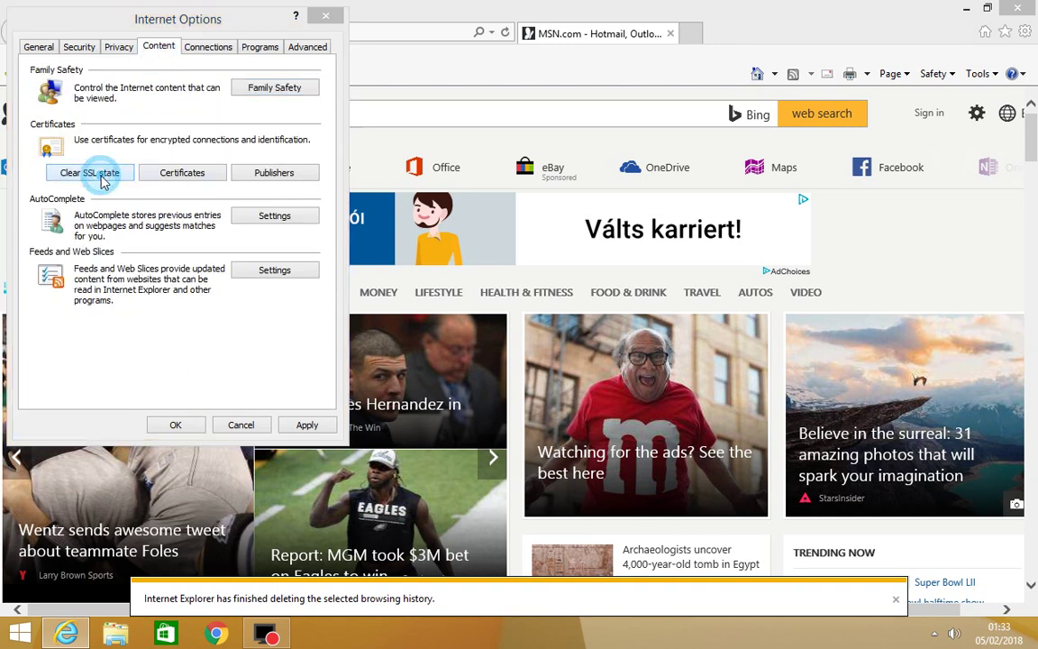
click(609, 377)
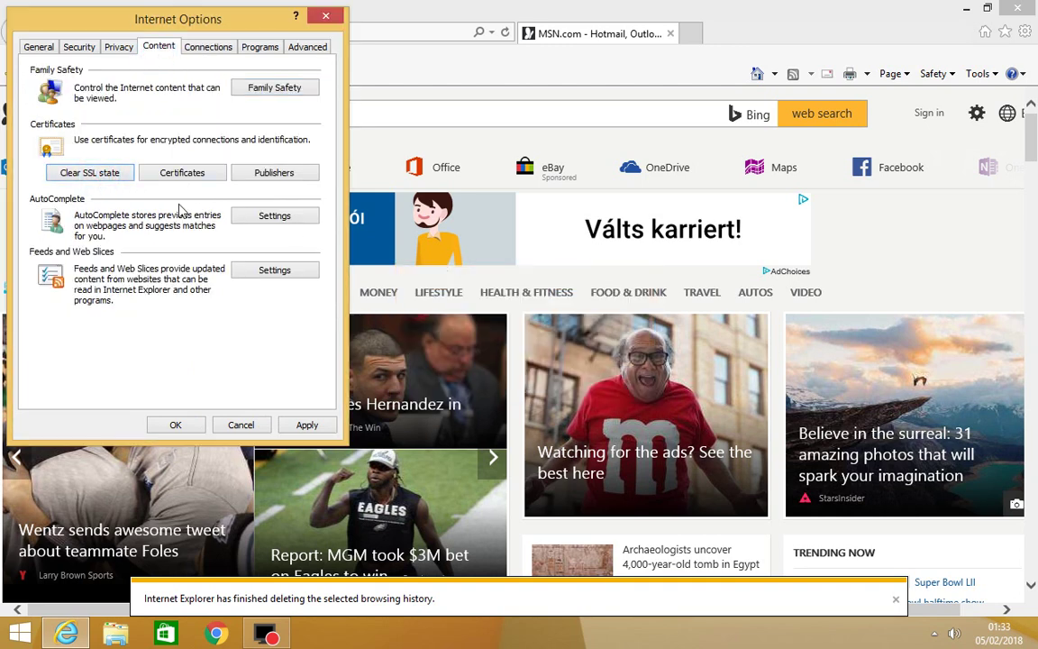
Turn off AutoComplete for user names and passwords on forms, and check the saved AutoComplete settings
click(274, 215)
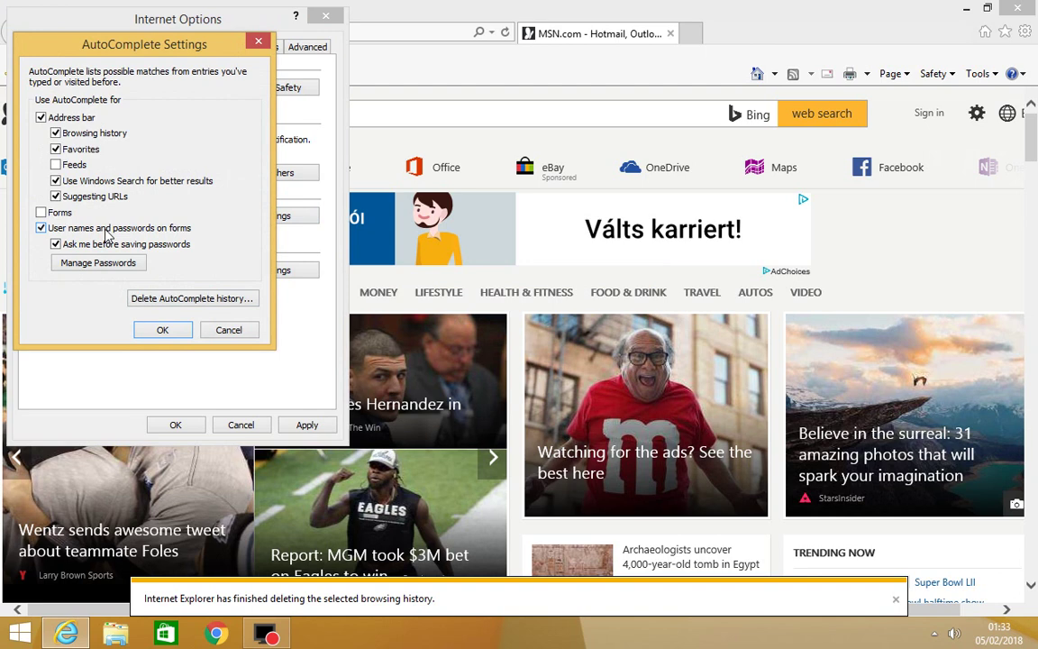
click(91, 229)
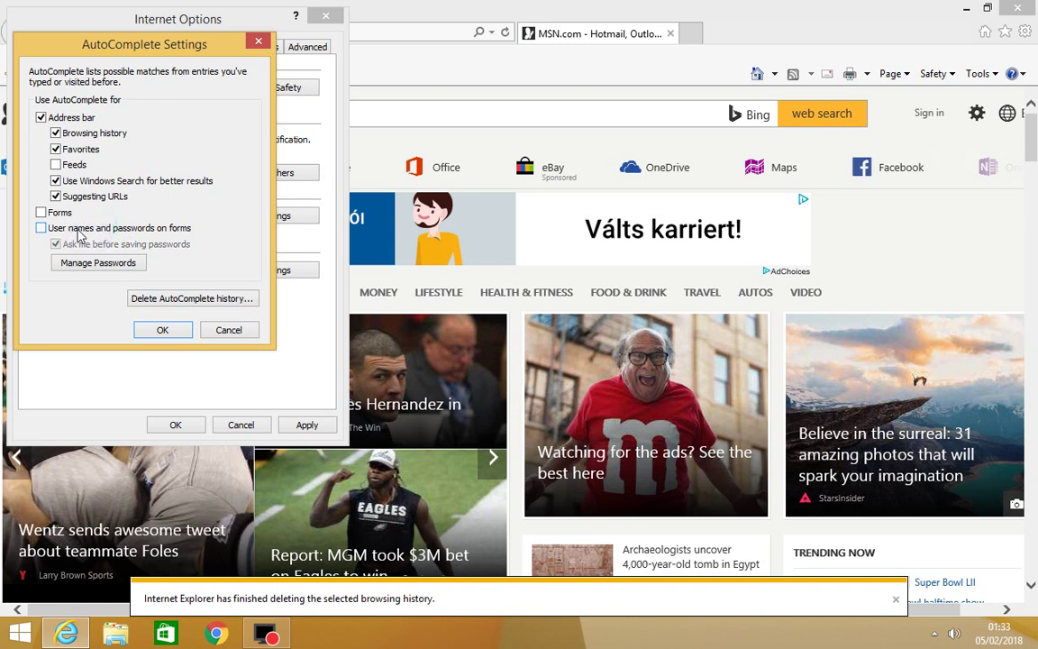
click(162, 328)
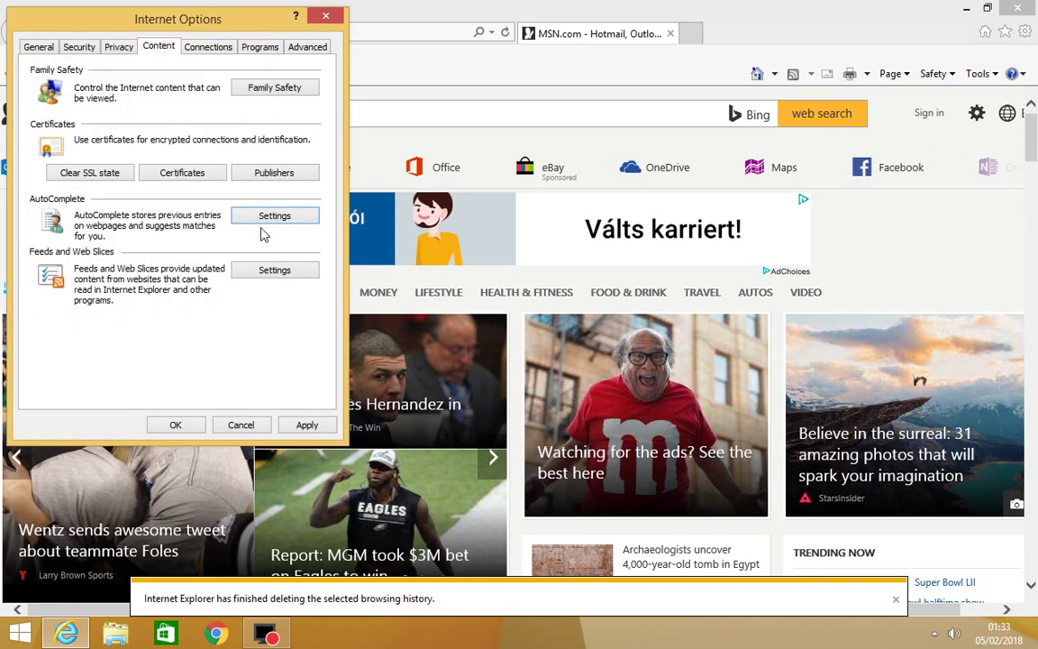
click(270, 217)
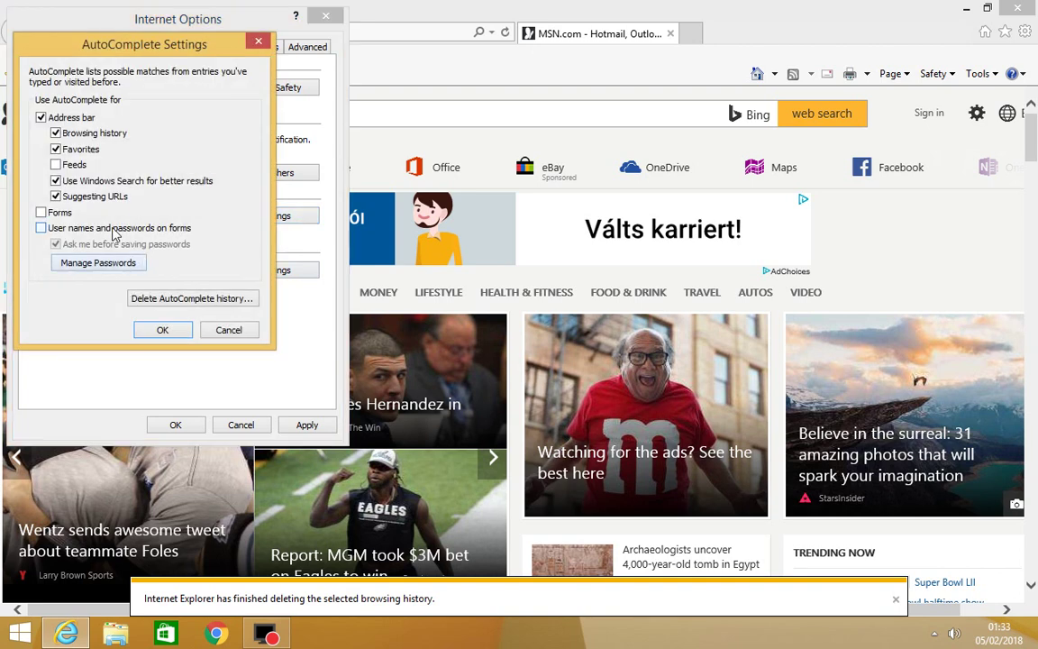
click(157, 327)
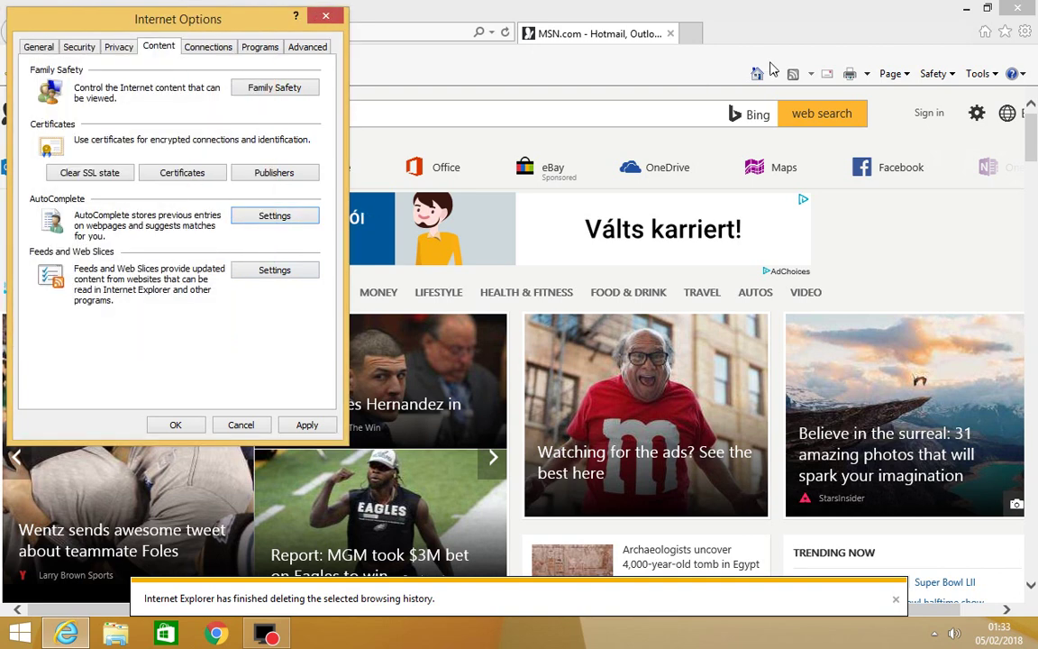
Review the Connections, Programs and Advanced settings, then apply the Internet Options changes and close the dialog
click(207, 48)
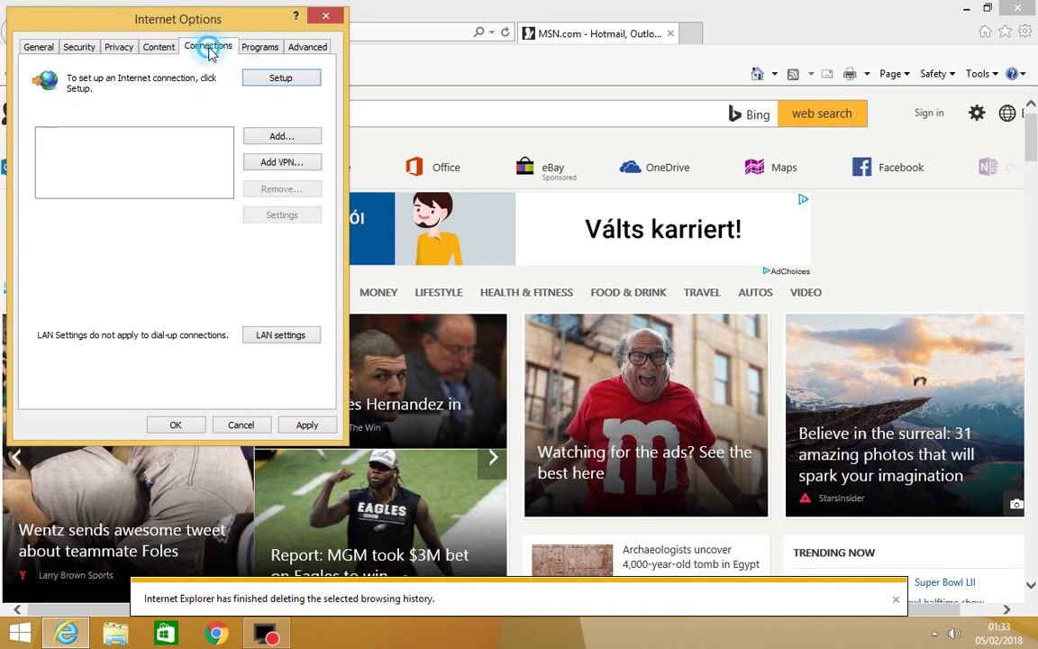
click(156, 47)
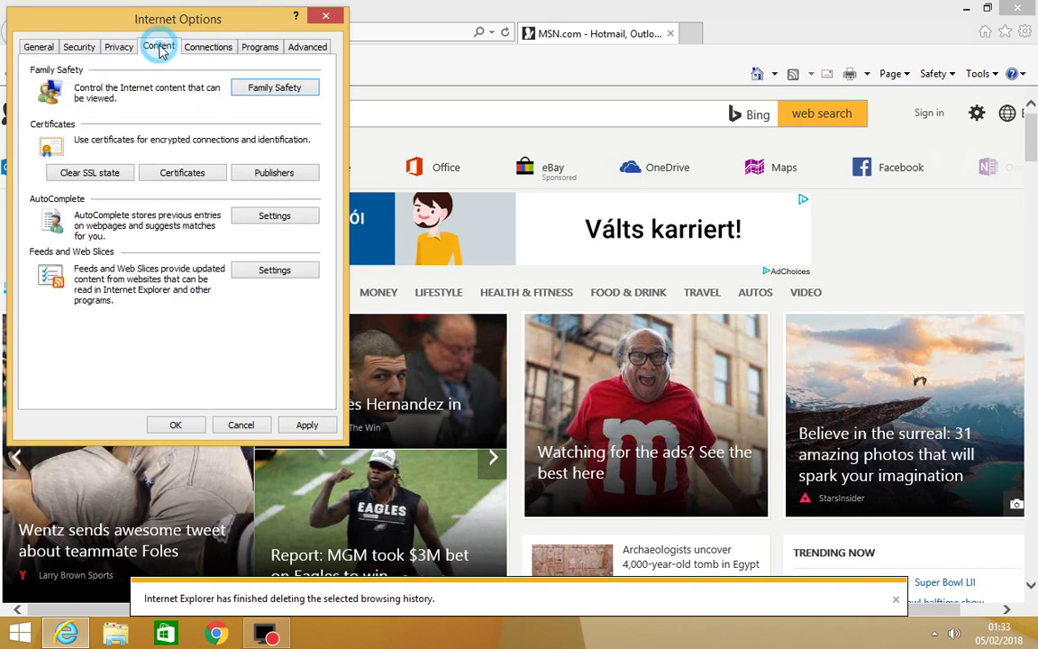
click(195, 49)
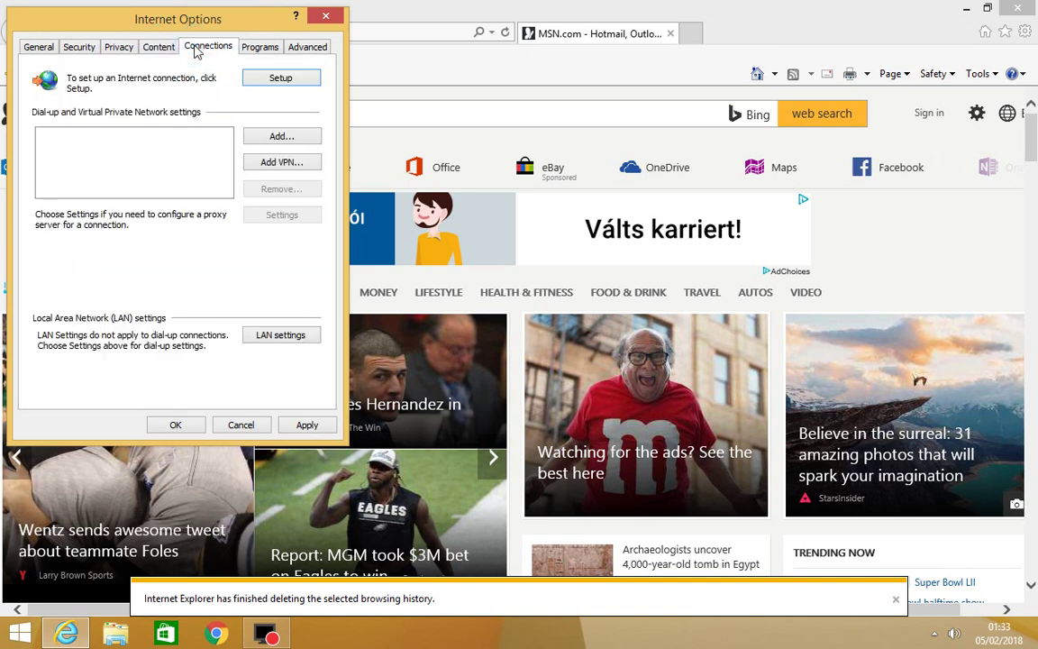
click(253, 47)
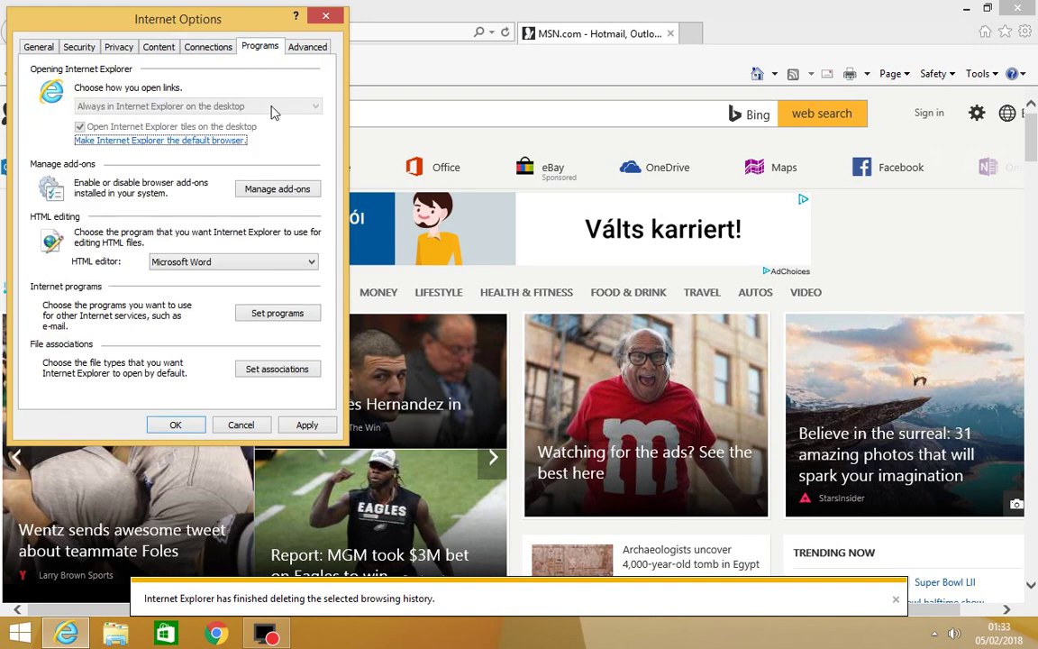
click(300, 47)
click(303, 424)
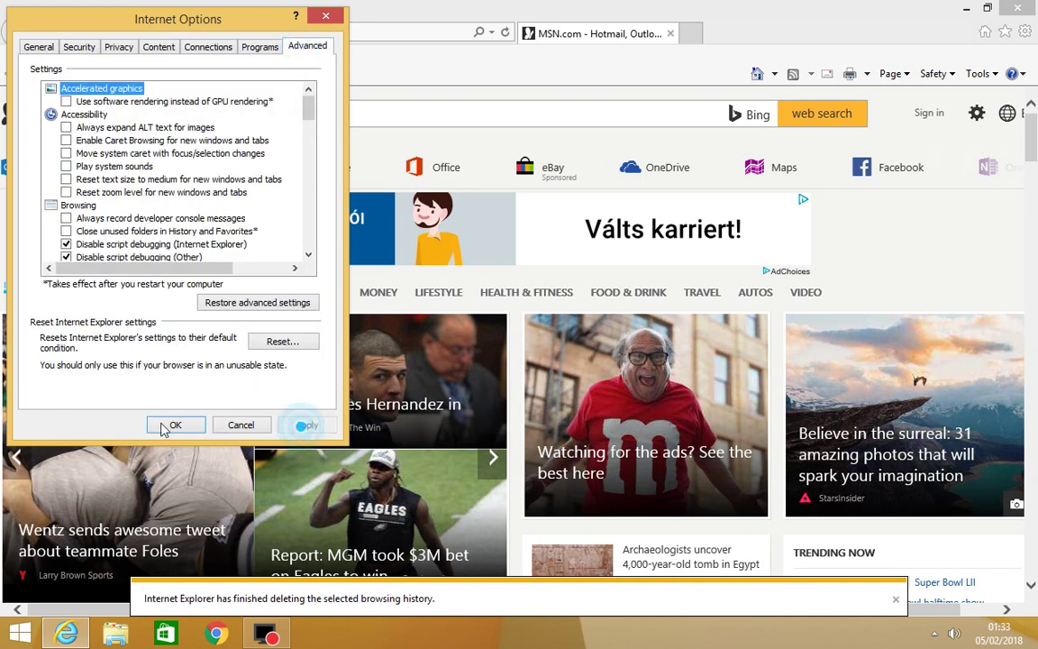
click(176, 426)
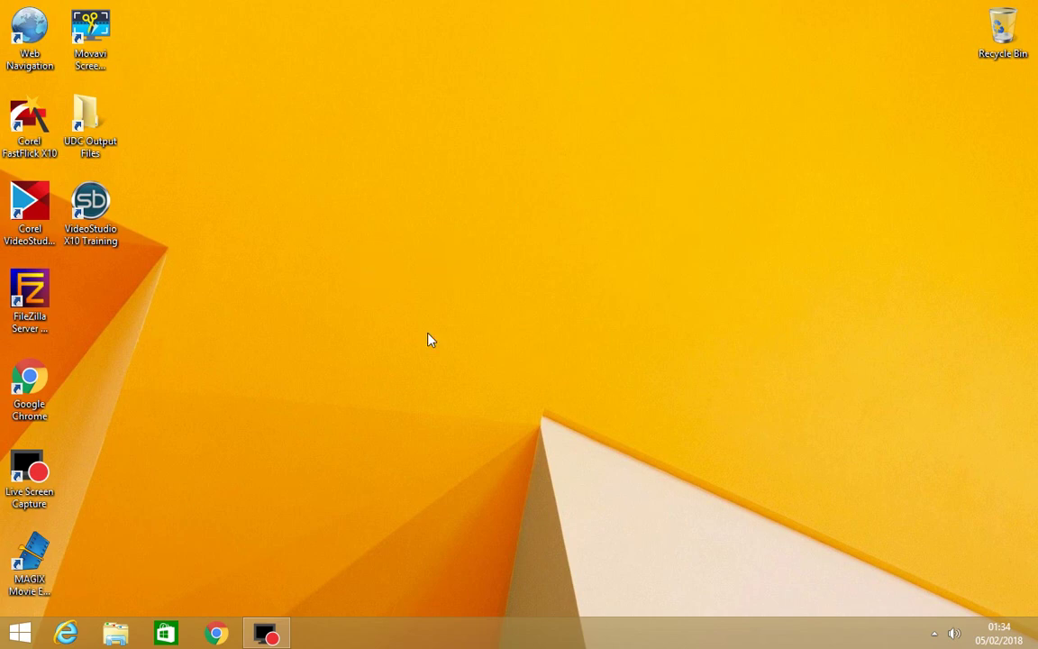
Open the Windows Temp folder by running the command temp, and close it after viewing its contents
click(240, 447)
key(super+r)
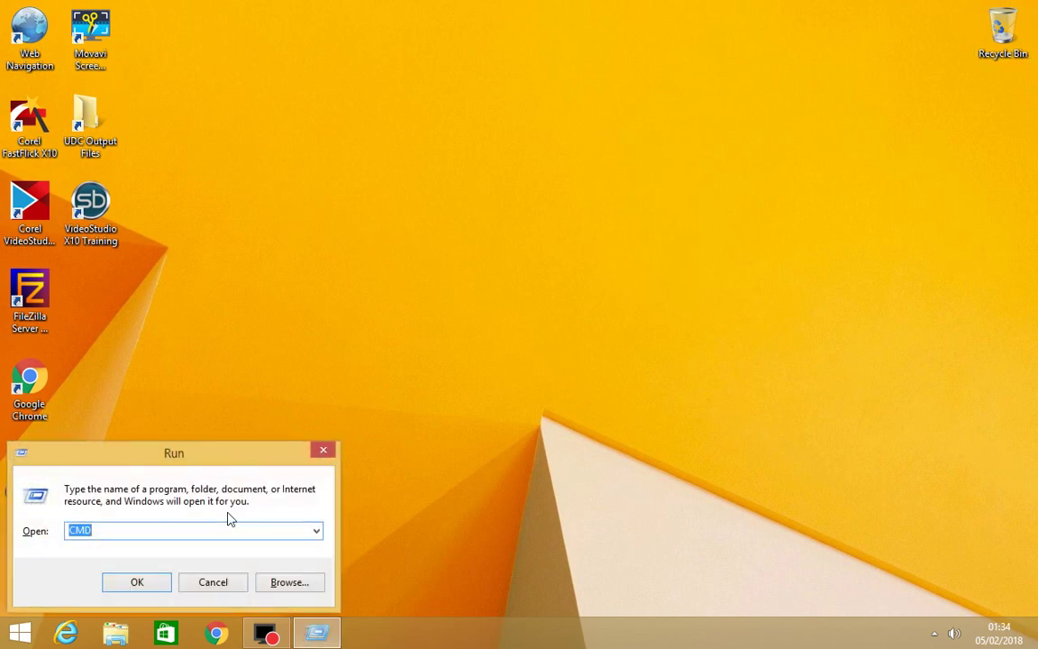
key(BackSpace)
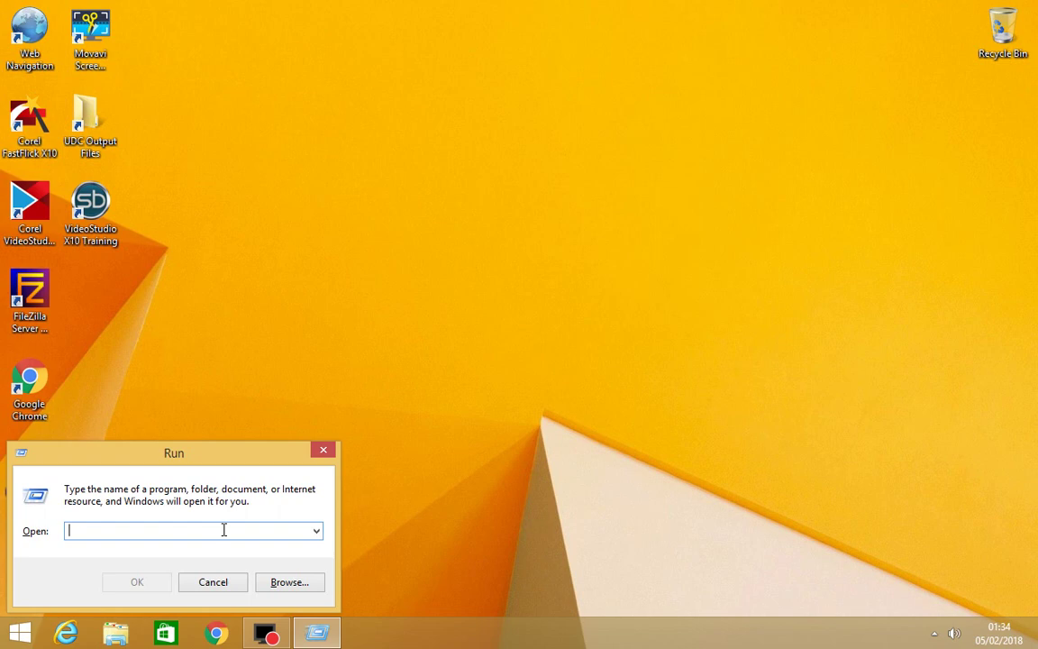
text(temp)
key(Return)
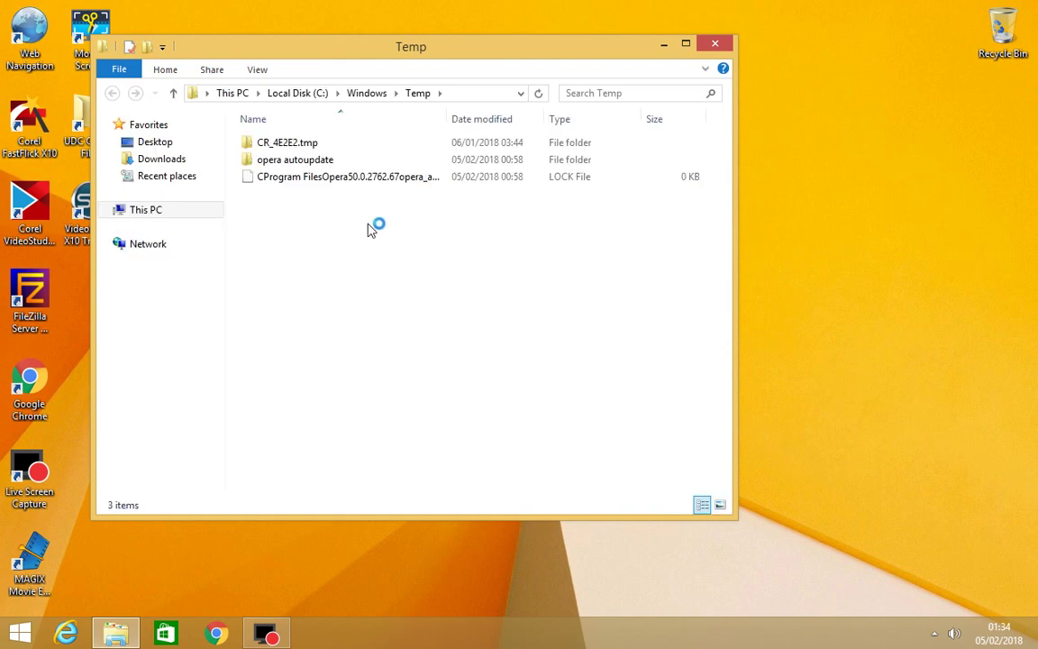
click(717, 46)
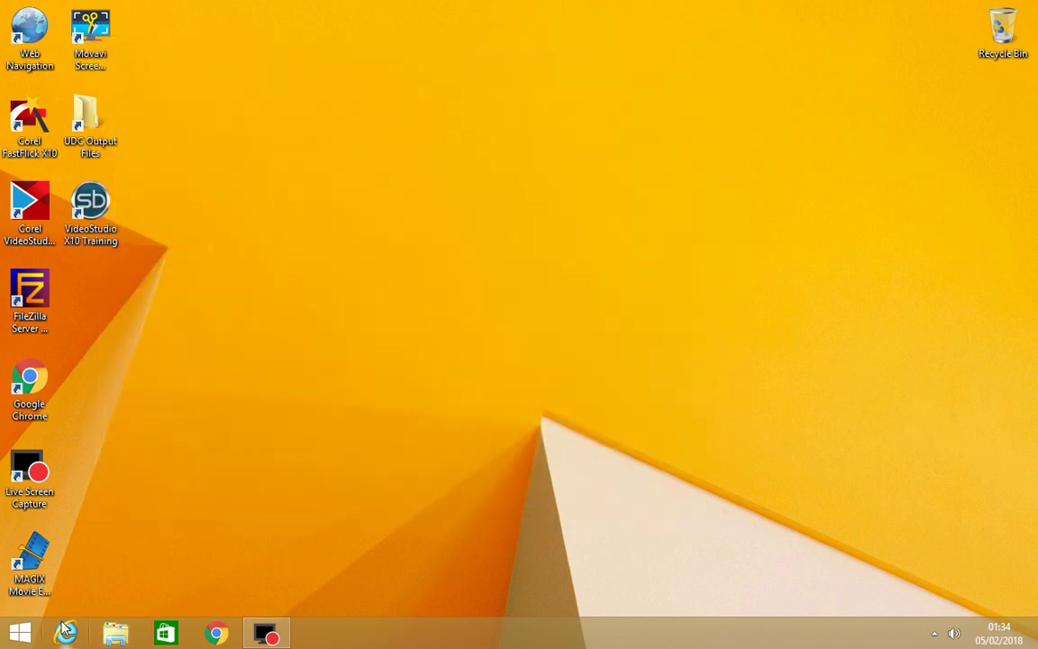
key(super+e)
click(365, 372)
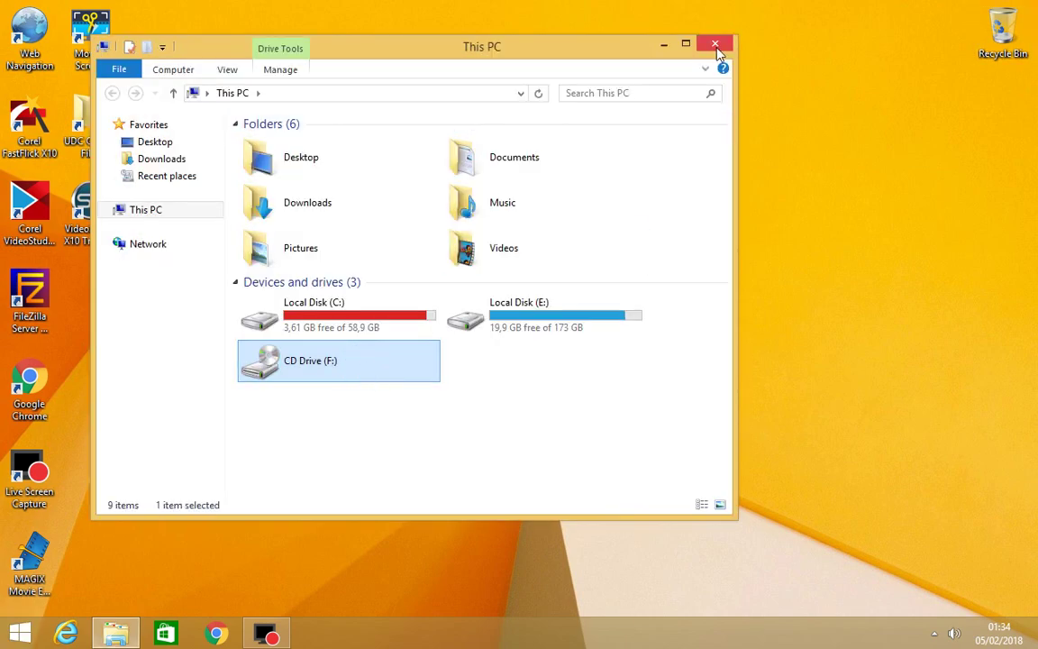
click(716, 44)
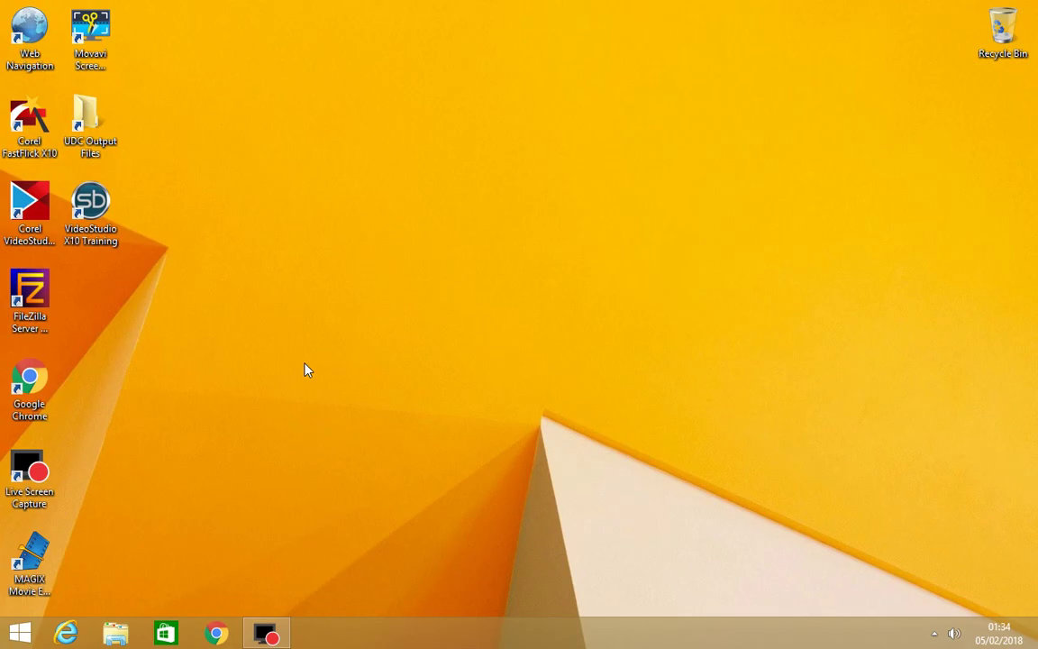
key(super)
key(super+e)
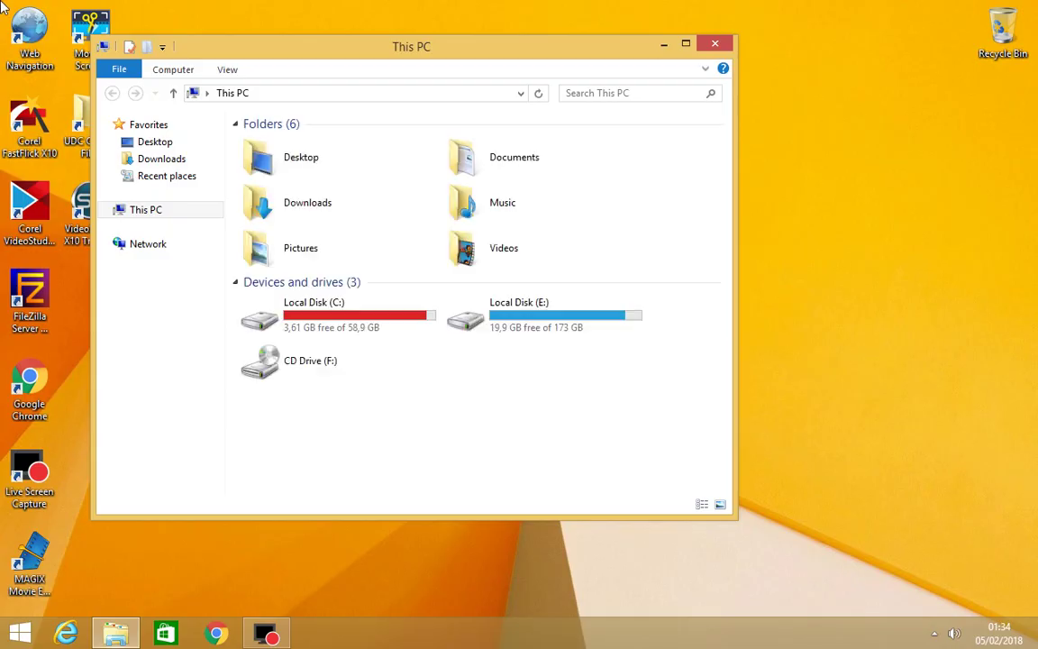
click(715, 43)
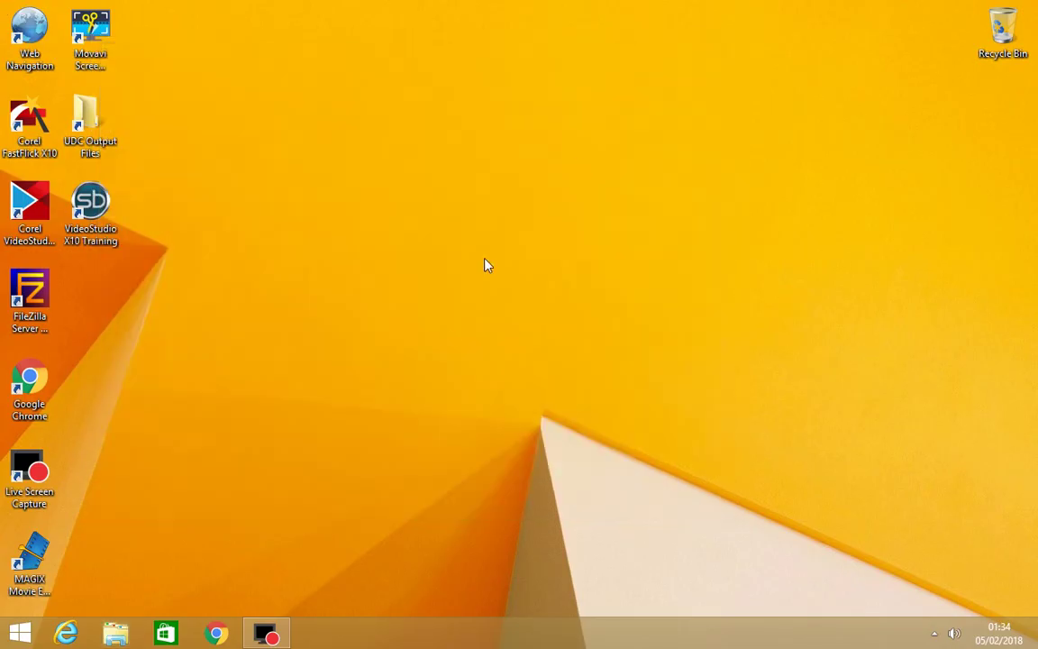
Open the user's local Temp folder by running %temp%, and close it after viewing its contents
key(super+r)
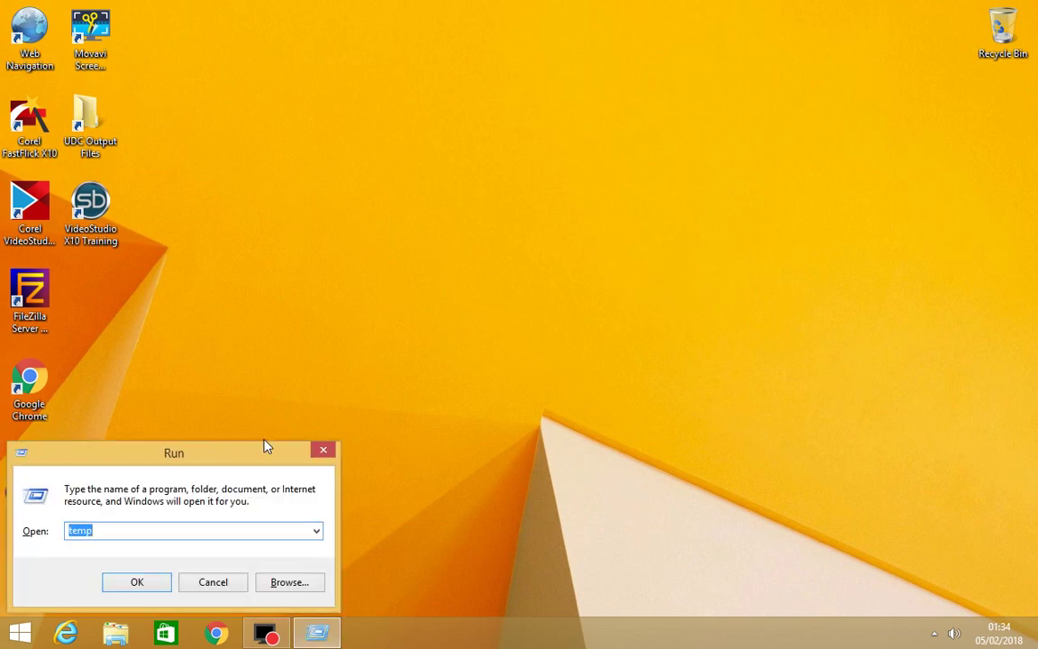
click(143, 535)
text(%)
key(Home)
text(%)
key(Return)
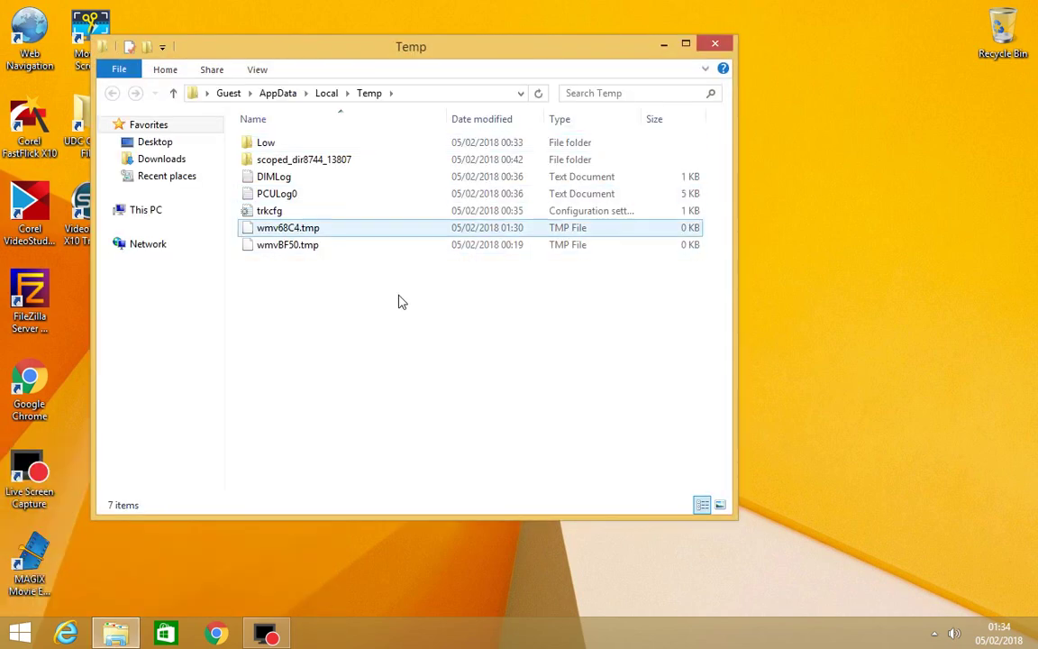
click(717, 45)
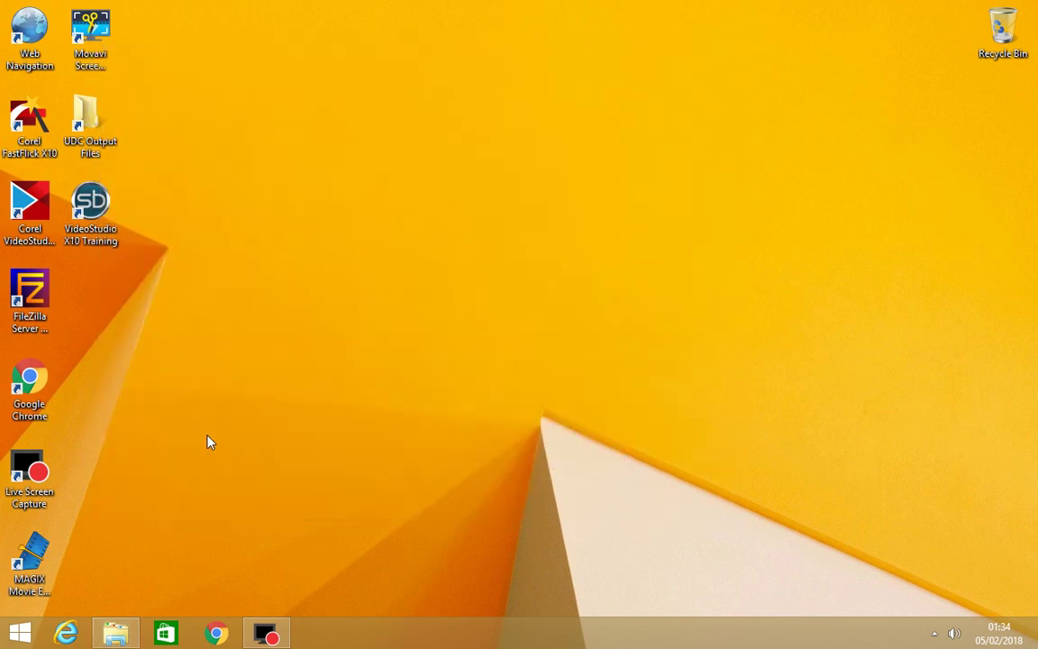
Open the Windows Prefetch folder by running prefetch, delete all of its files and close the folder
right_click(34, 635)
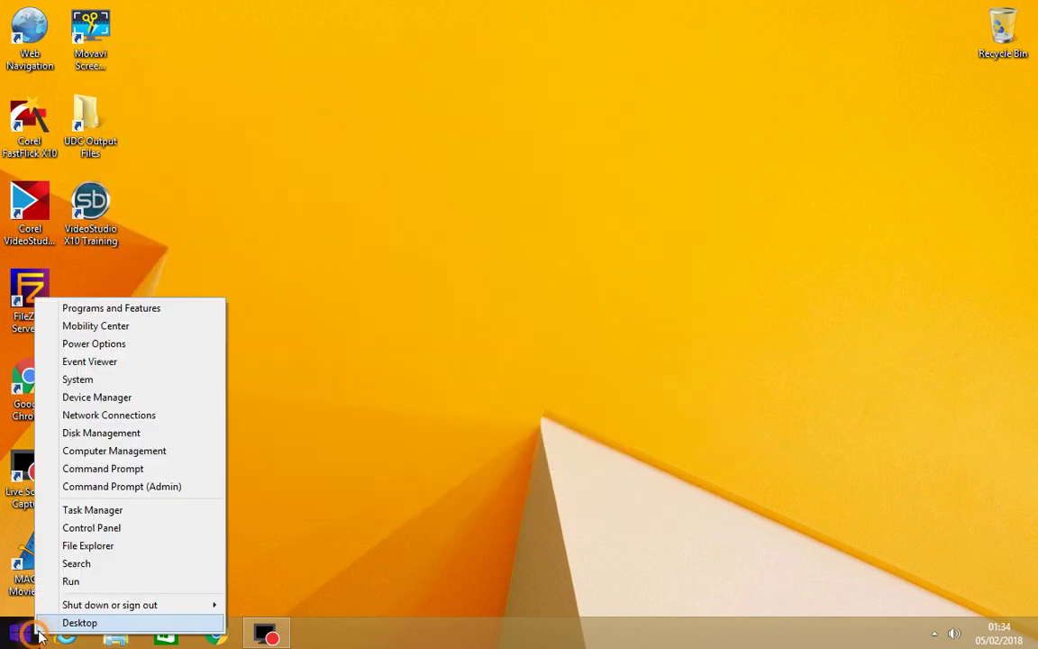
click(99, 581)
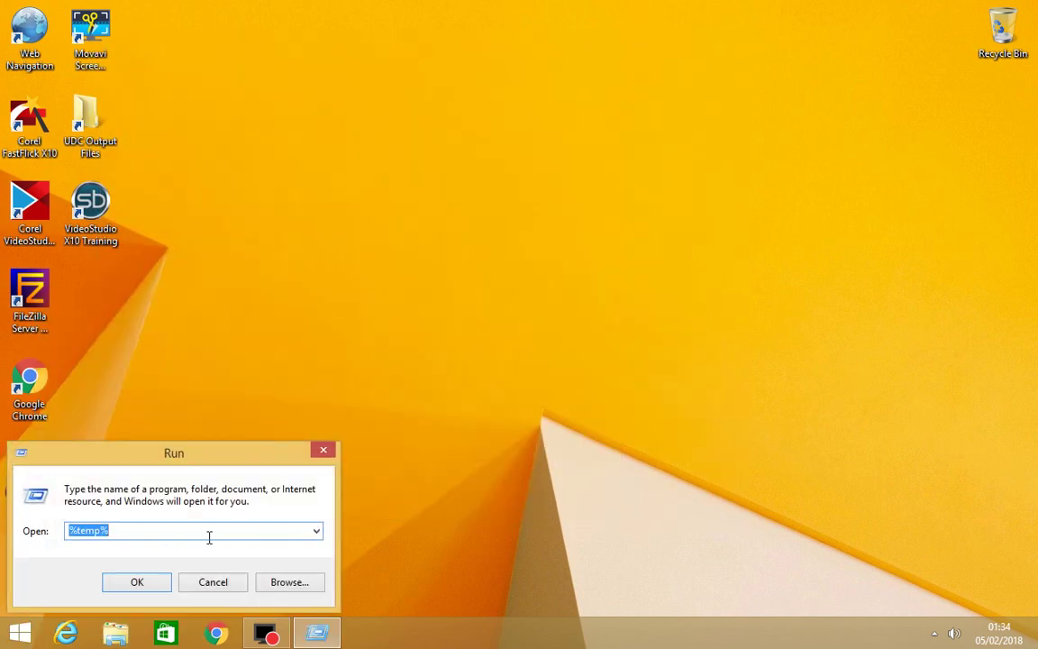
text(pre)
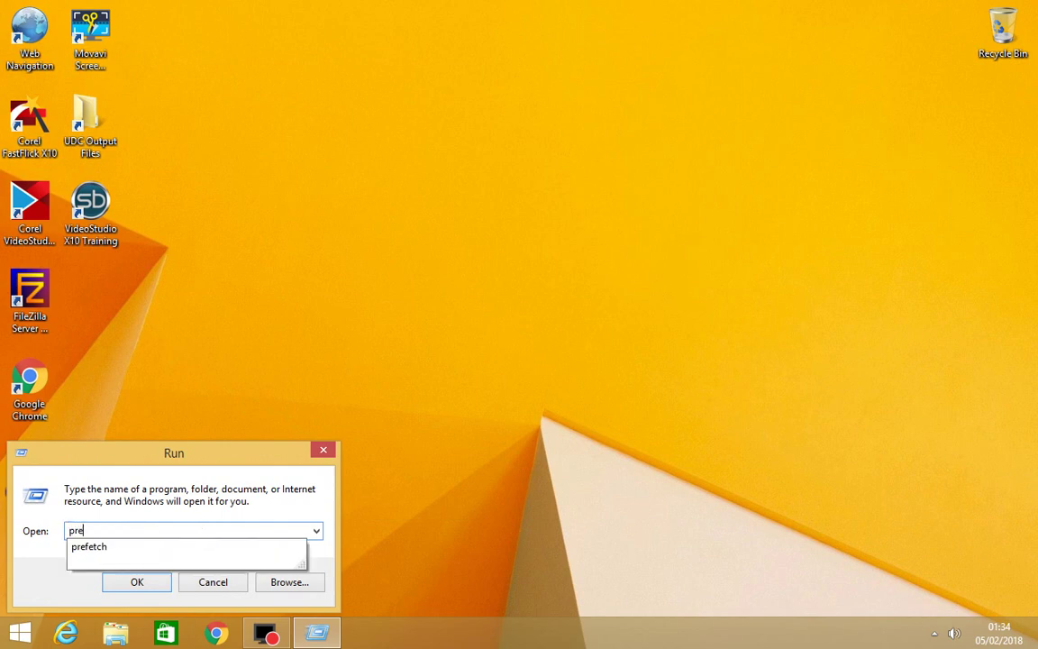
click(125, 547)
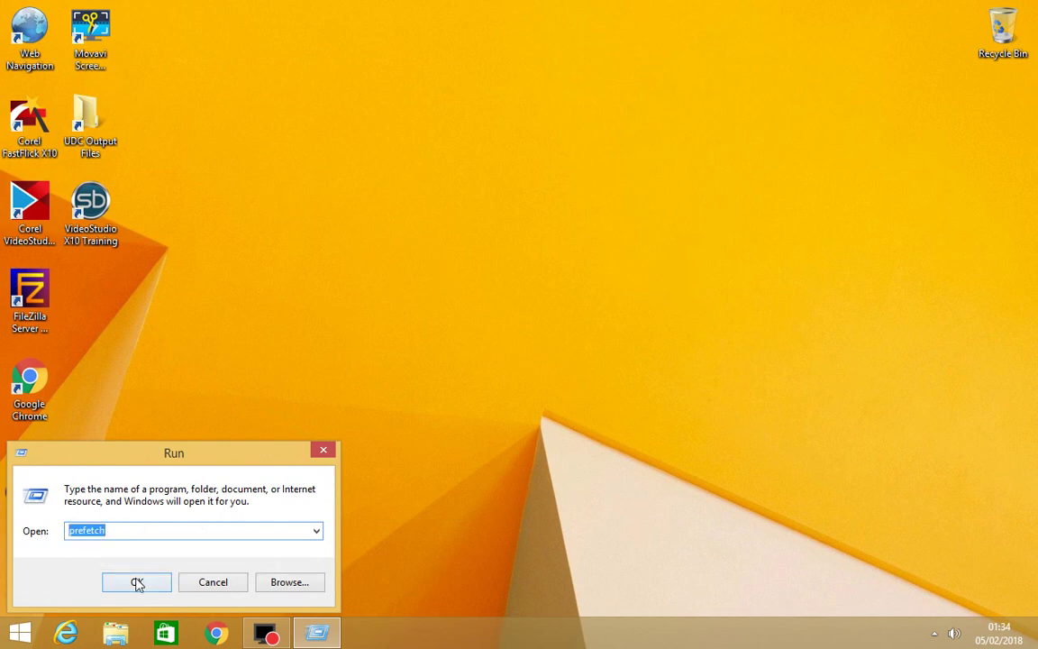
click(136, 581)
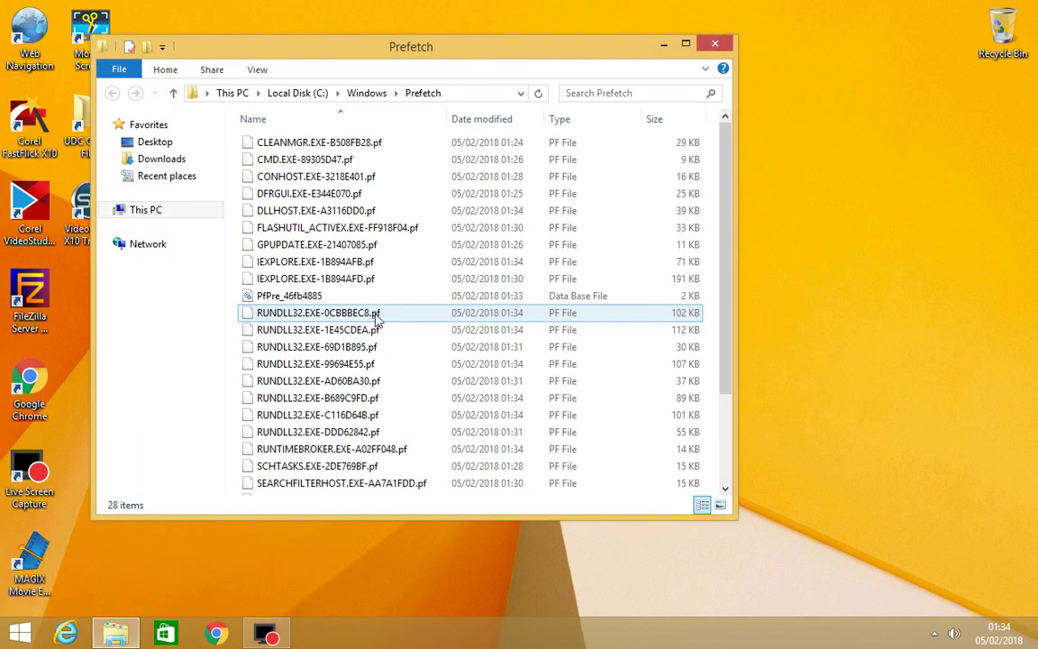
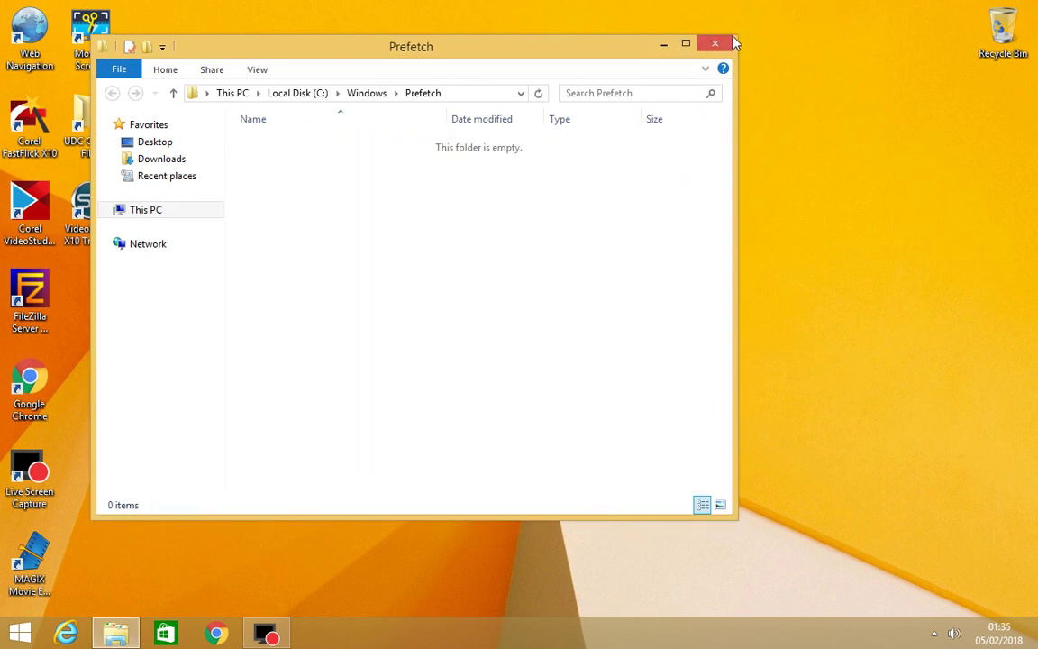
click(716, 45)
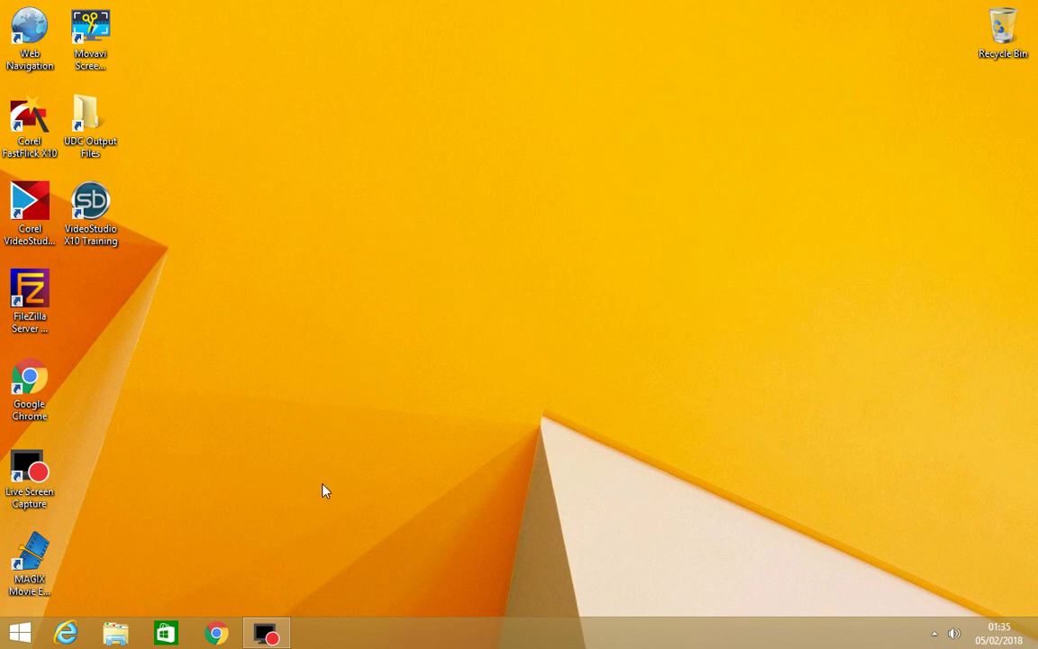
Launch Disk Cleanup by running the command cleanmgr
right_click(21, 639)
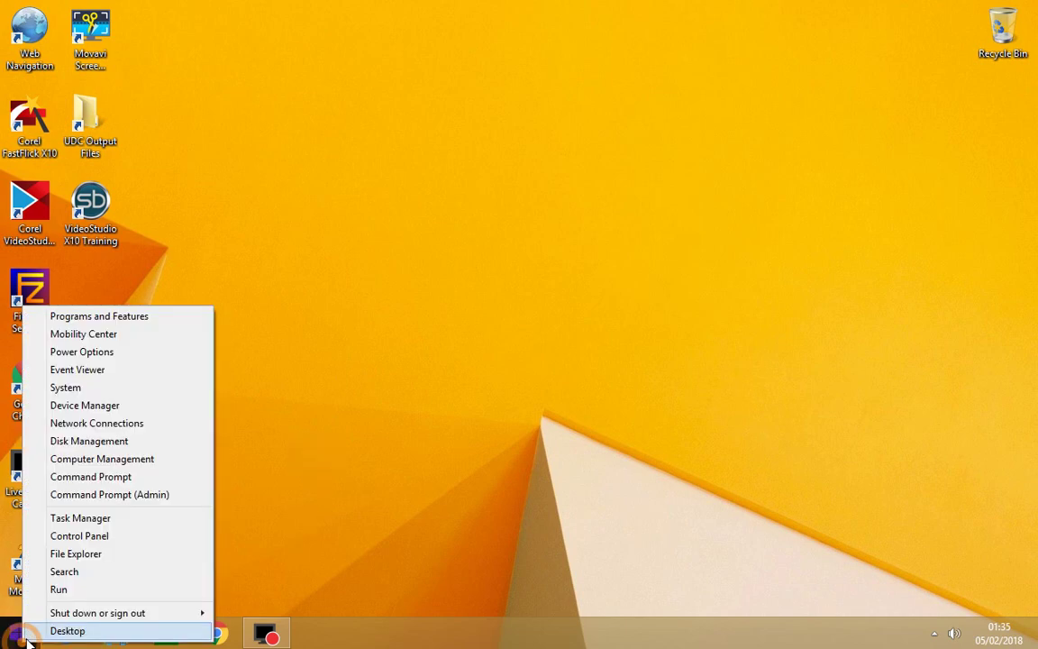
click(63, 589)
text(c)
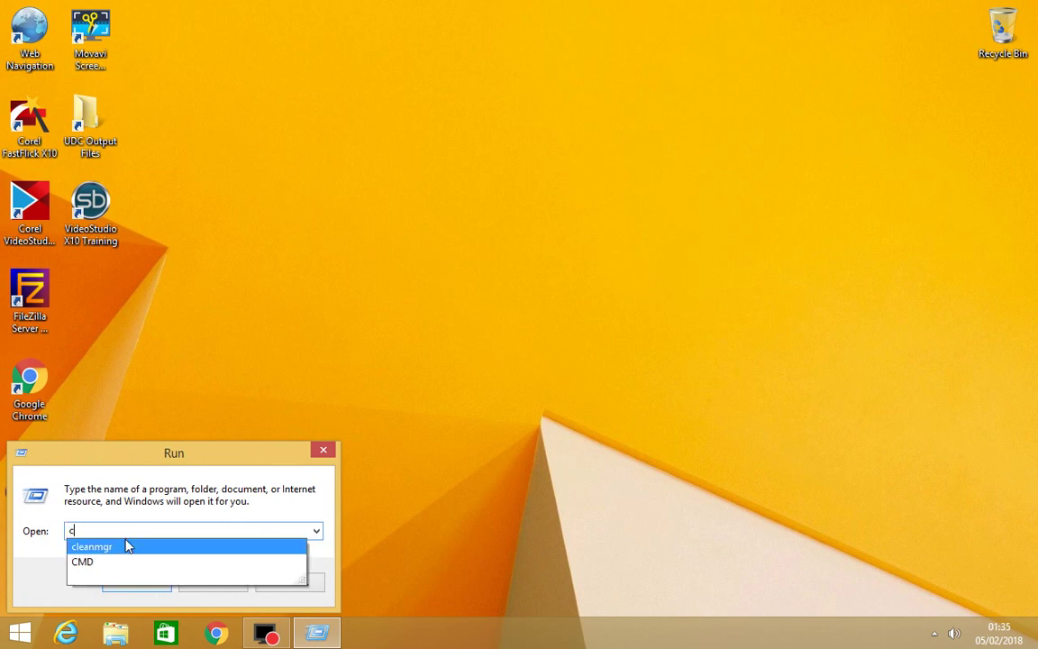
text(lean)
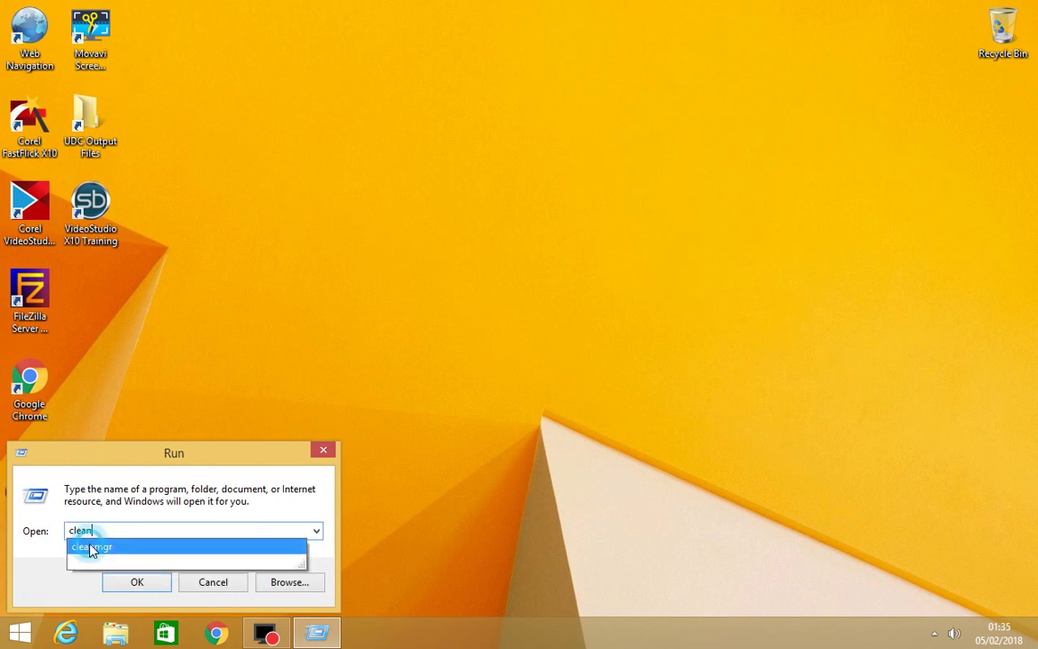
click(161, 560)
click(147, 583)
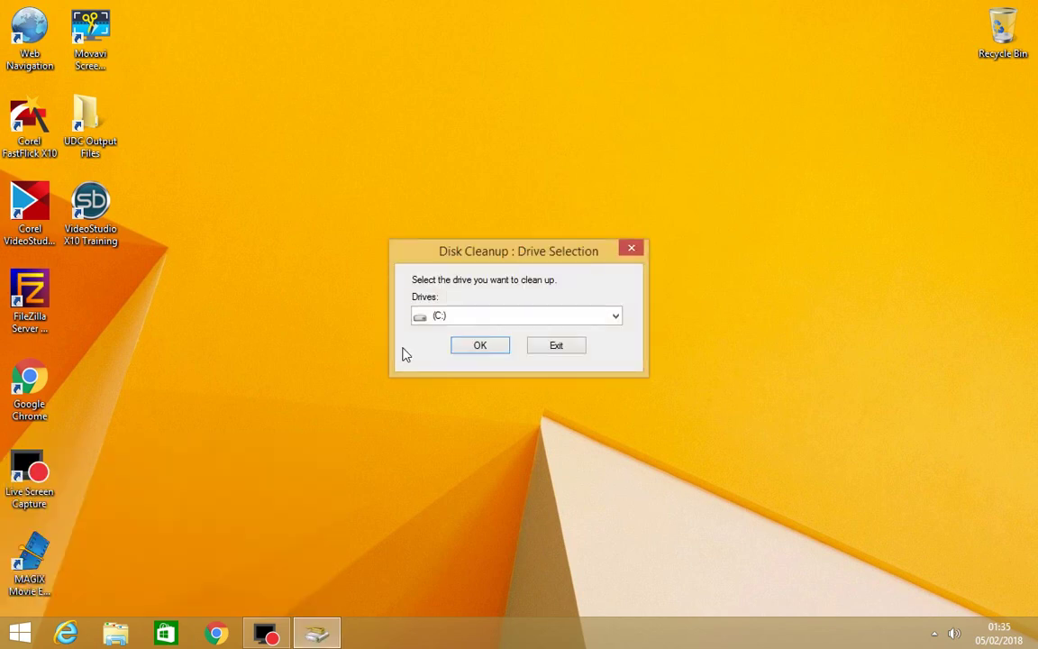
Check the available drives for Disk Cleanup and start the scan of drive C:
click(477, 317)
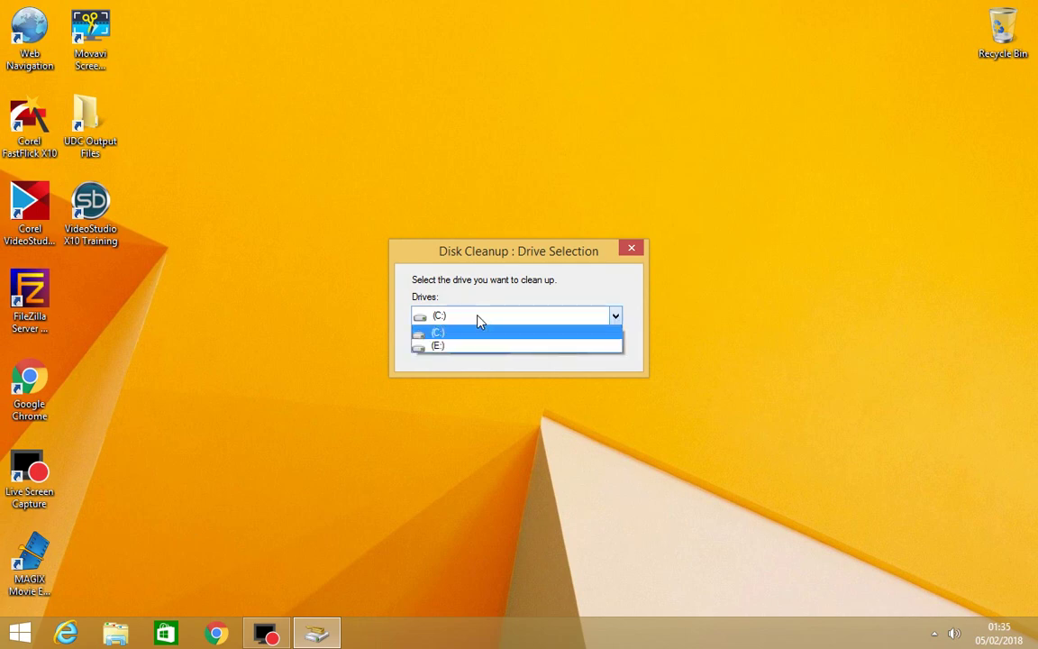
click(473, 365)
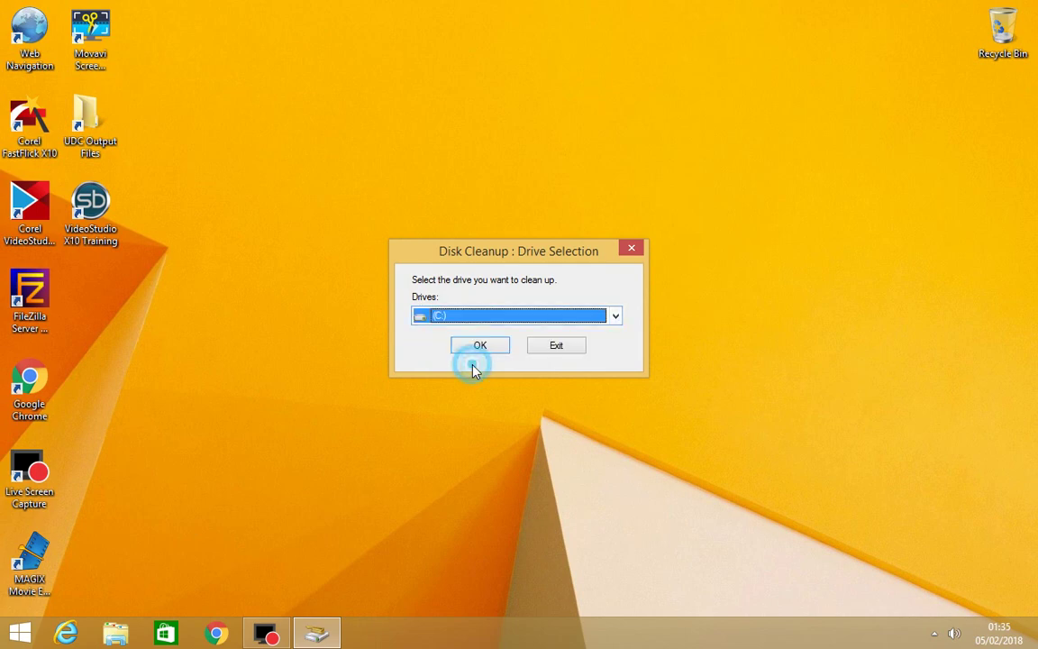
click(478, 317)
click(479, 320)
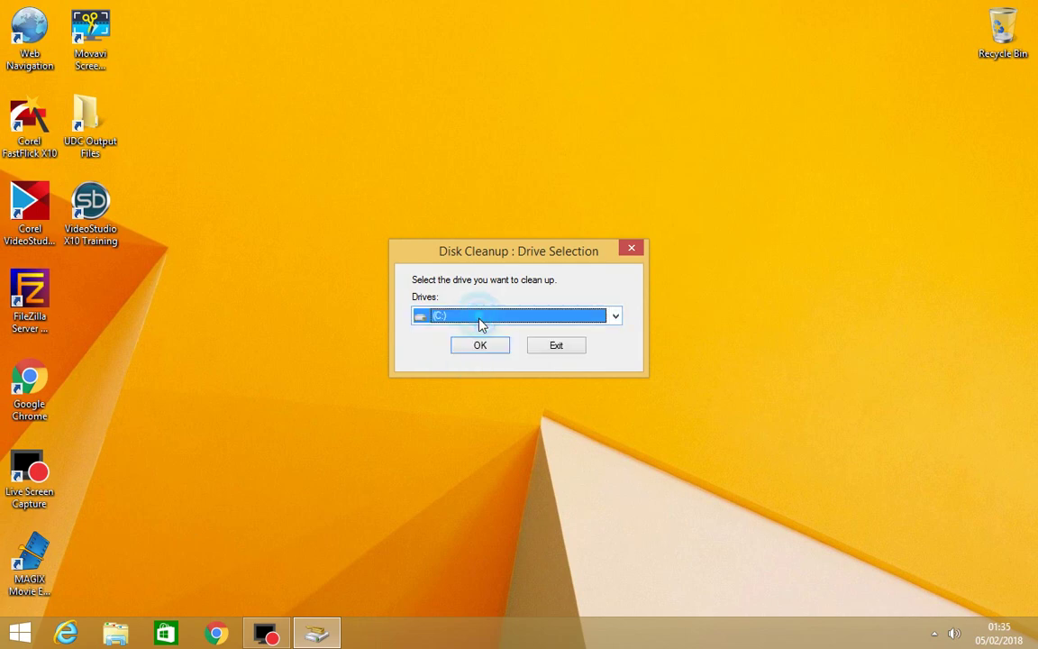
click(480, 347)
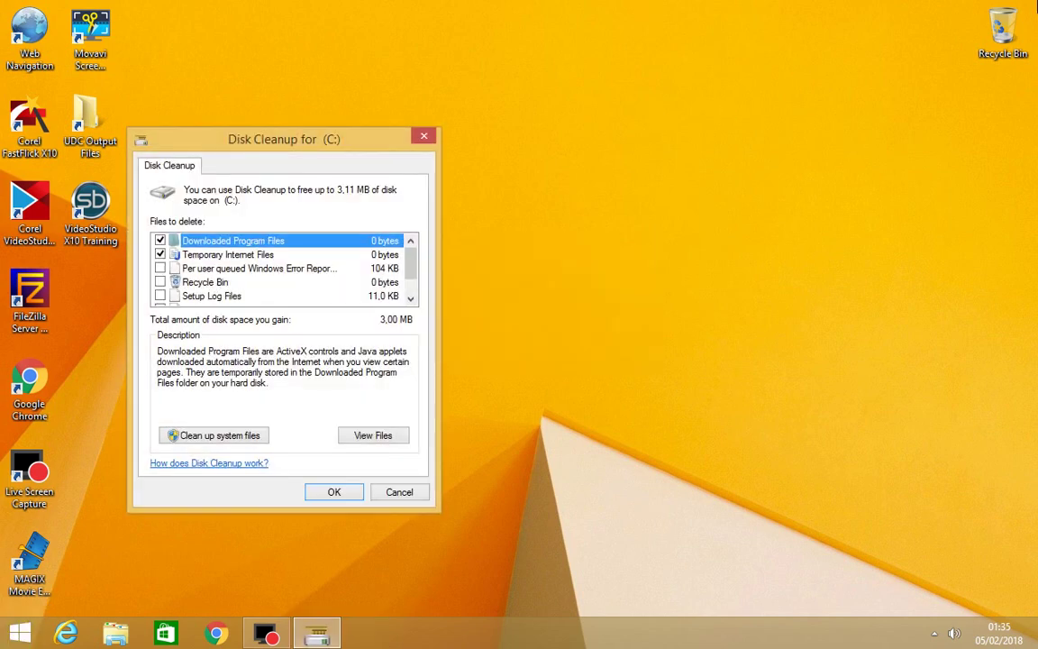
Review the file categories and permanently delete the Downloaded Program Files, Temporary Internet Files and Thumbnails from drive C:
mouse_move(1007, 34)
click(160, 283)
click(160, 283)
click(410, 298)
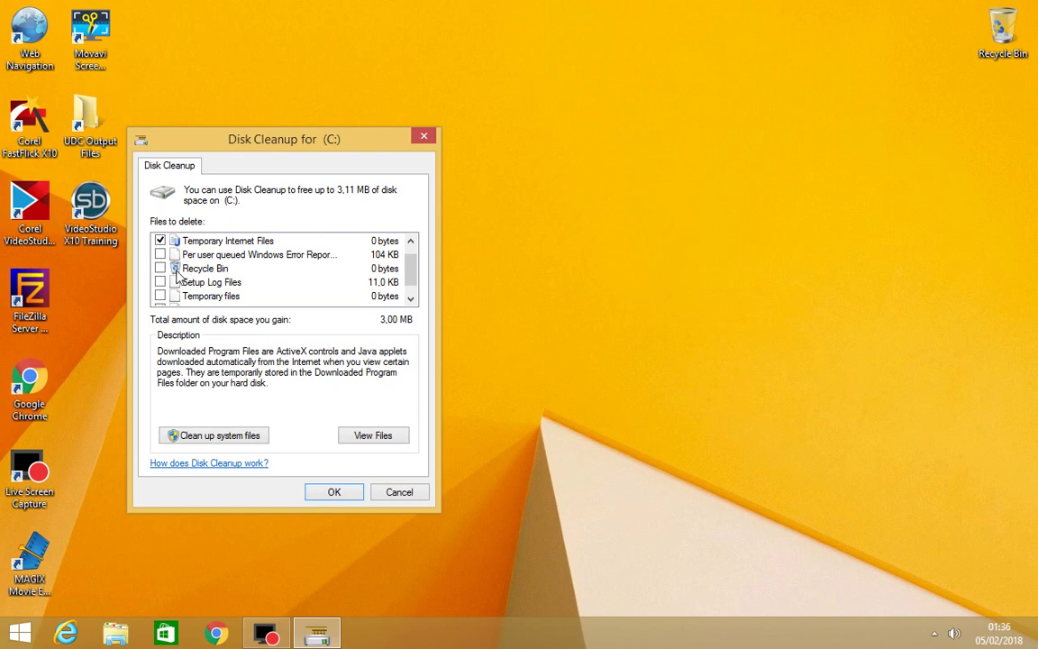
click(410, 299)
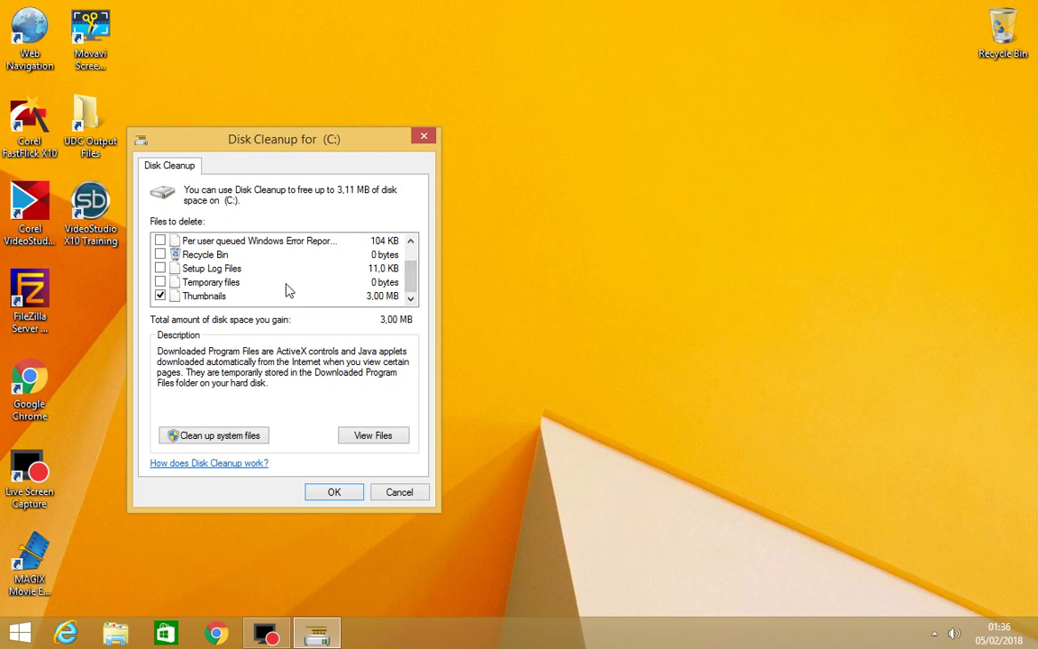
click(350, 497)
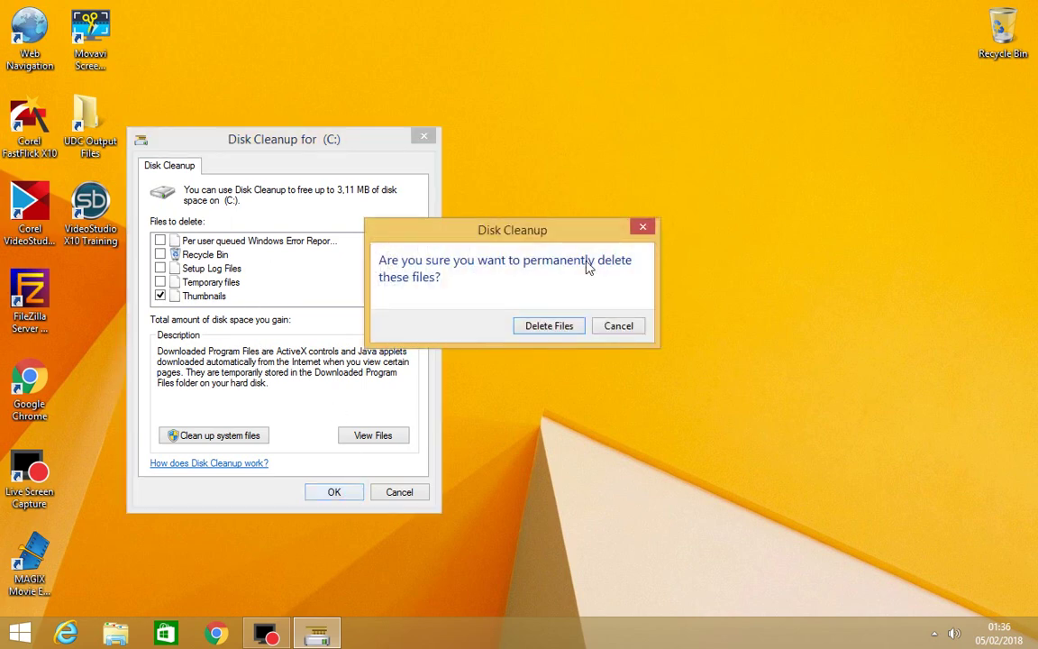
click(548, 326)
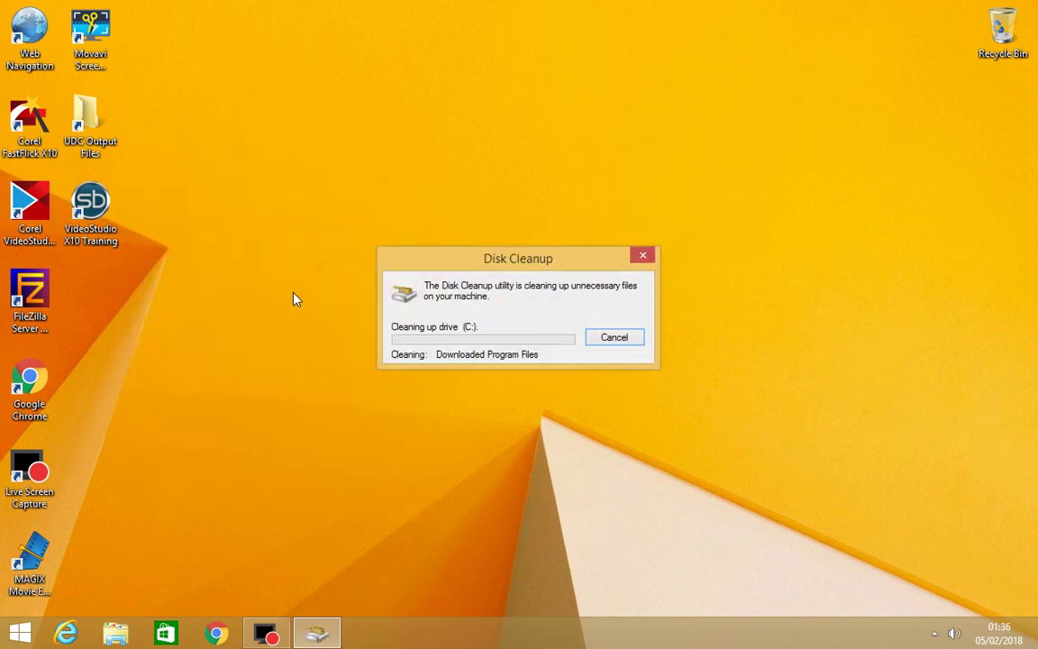
click(112, 527)
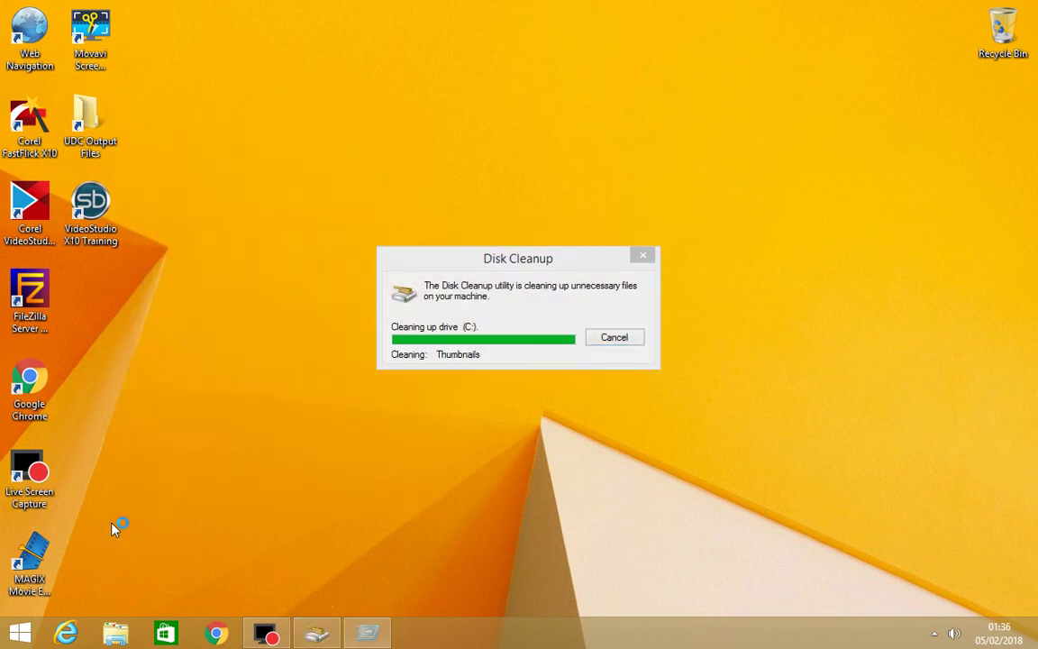
key(super+r)
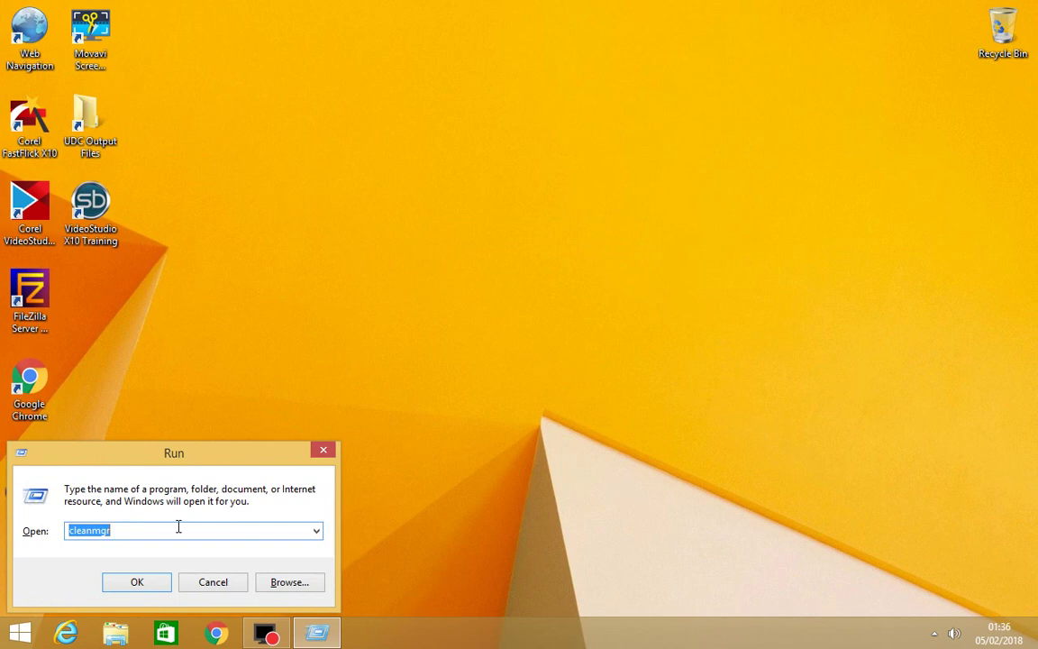
text(cmd)
key(BackSpace)
key(BackSpace)
key(BackSpace)
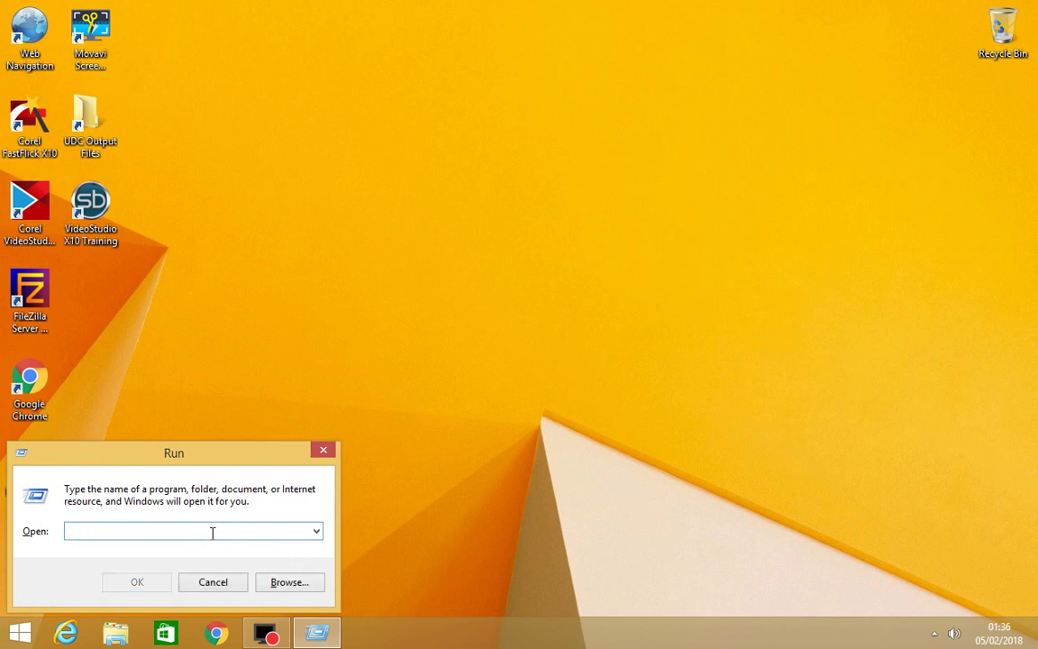
click(323, 450)
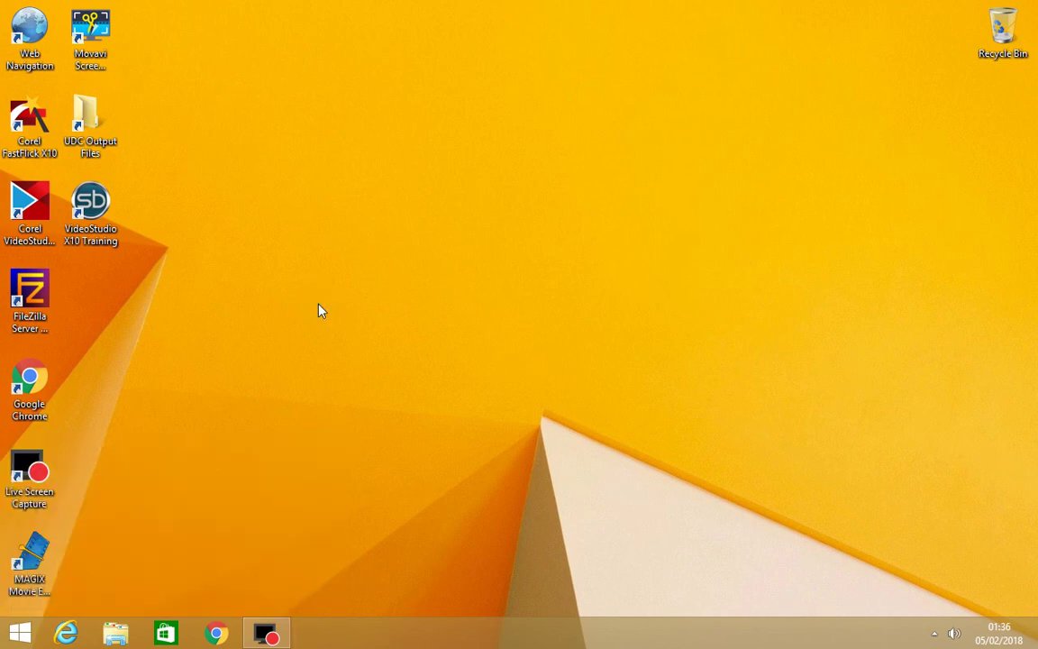
Examine the capacity and the error-checking and optimization tools in the properties of Local Disk (C:), and close its windows
key(super+e)
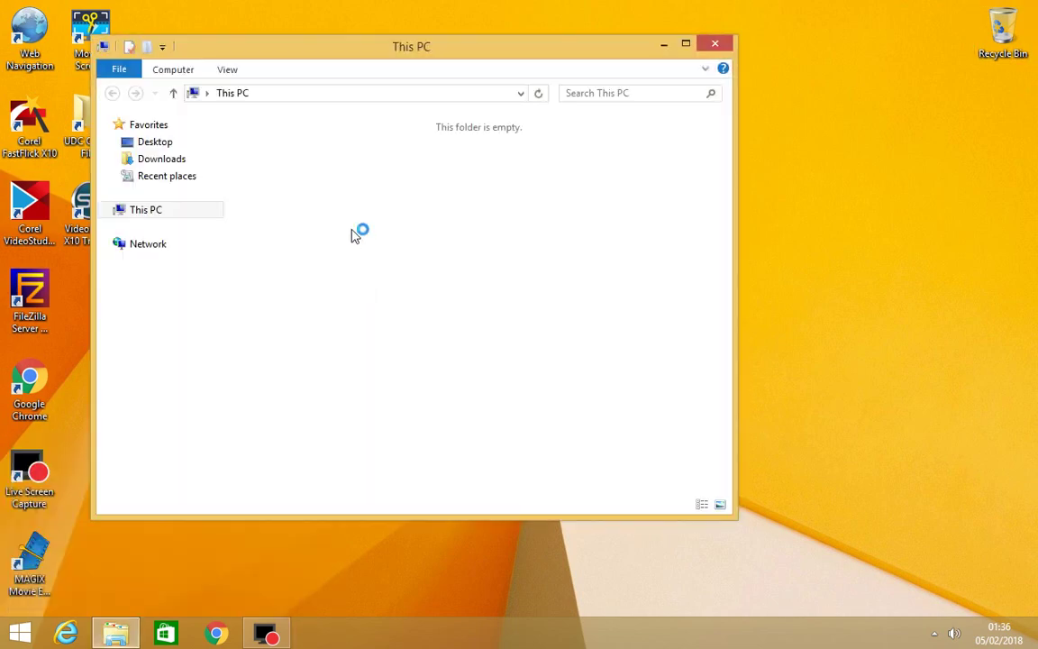
right_click(344, 325)
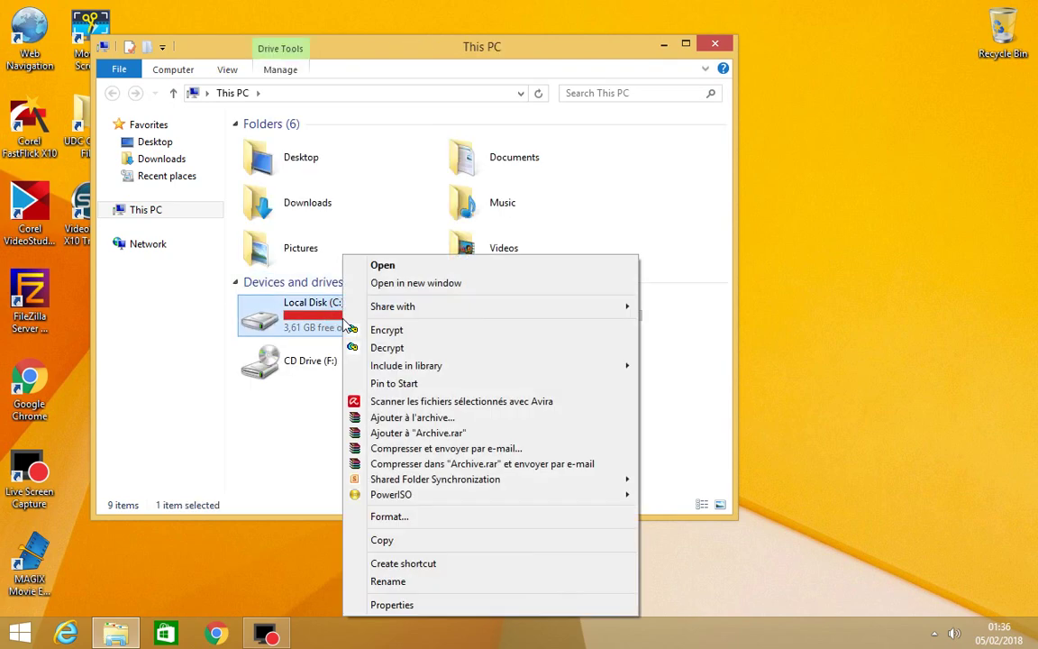
click(296, 286)
right_click(328, 317)
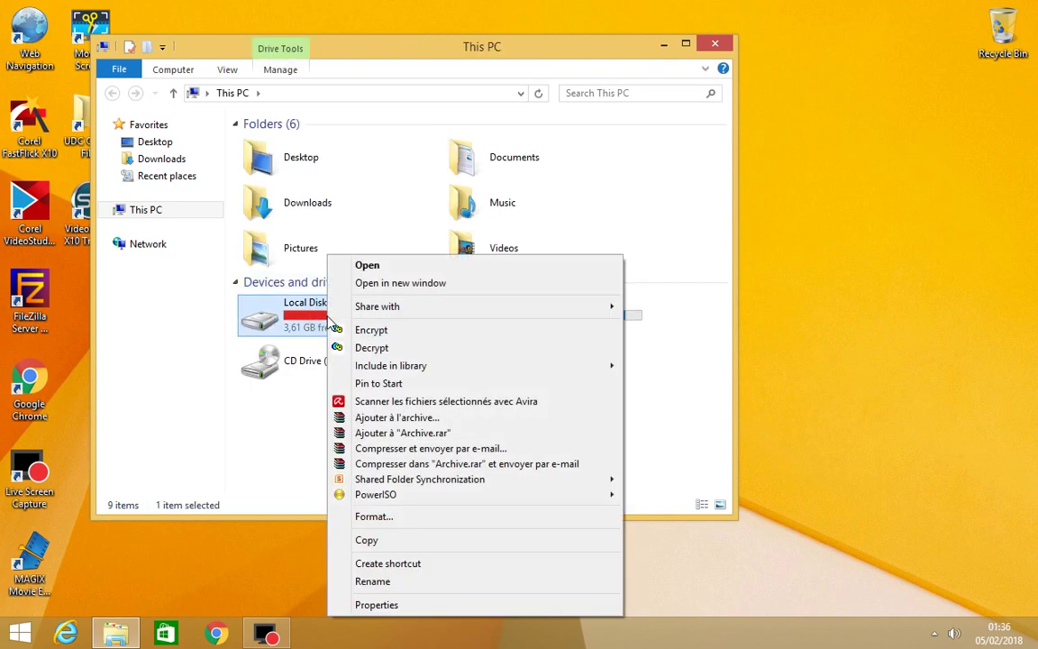
click(405, 605)
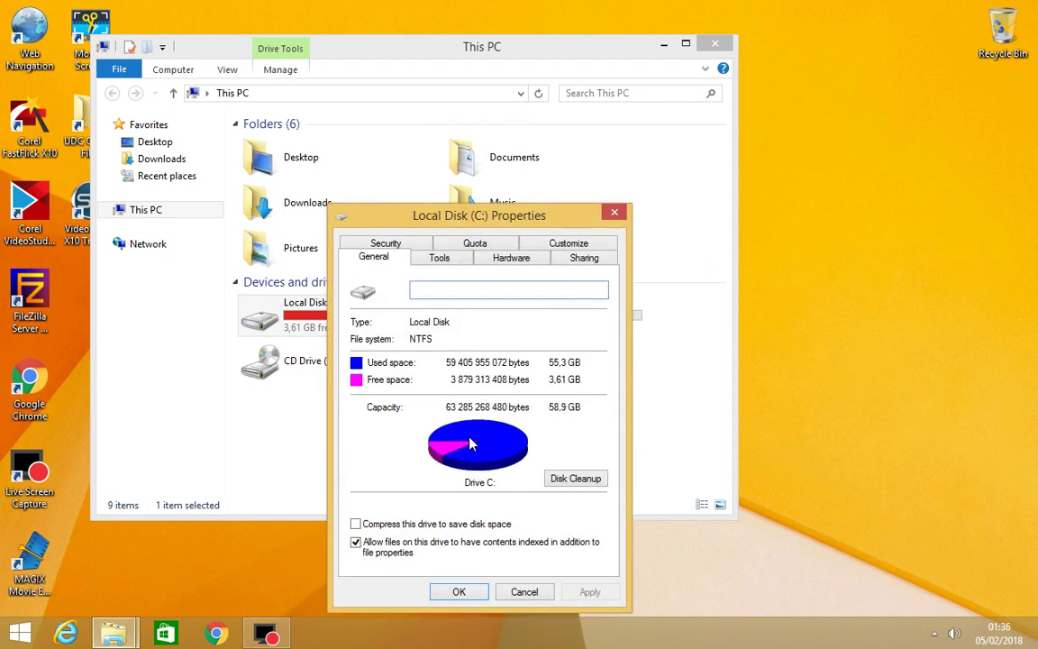
click(439, 258)
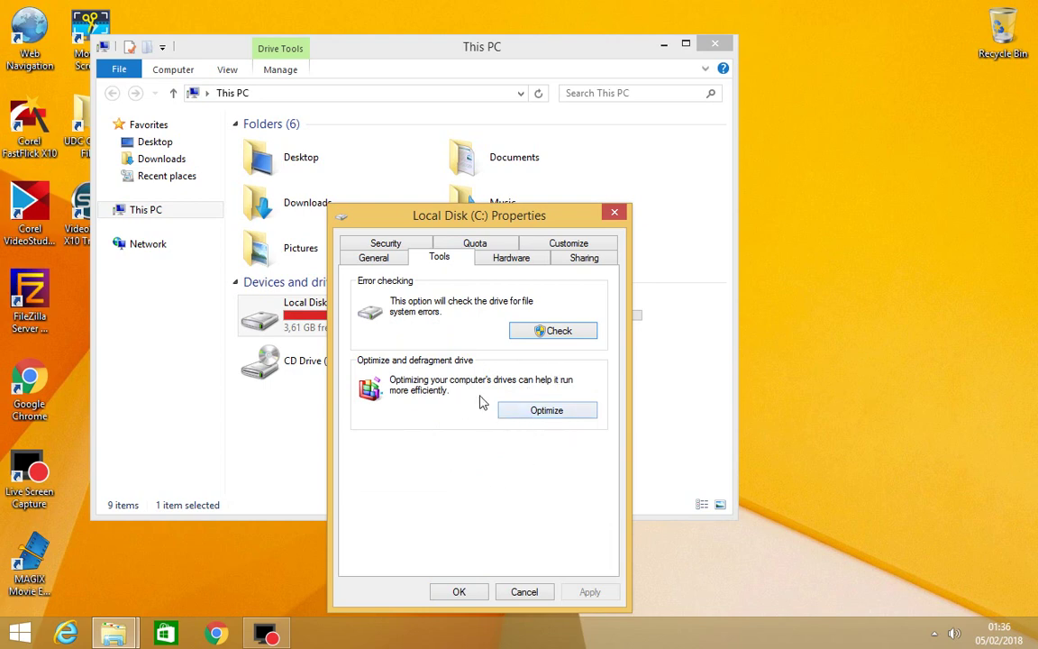
click(612, 215)
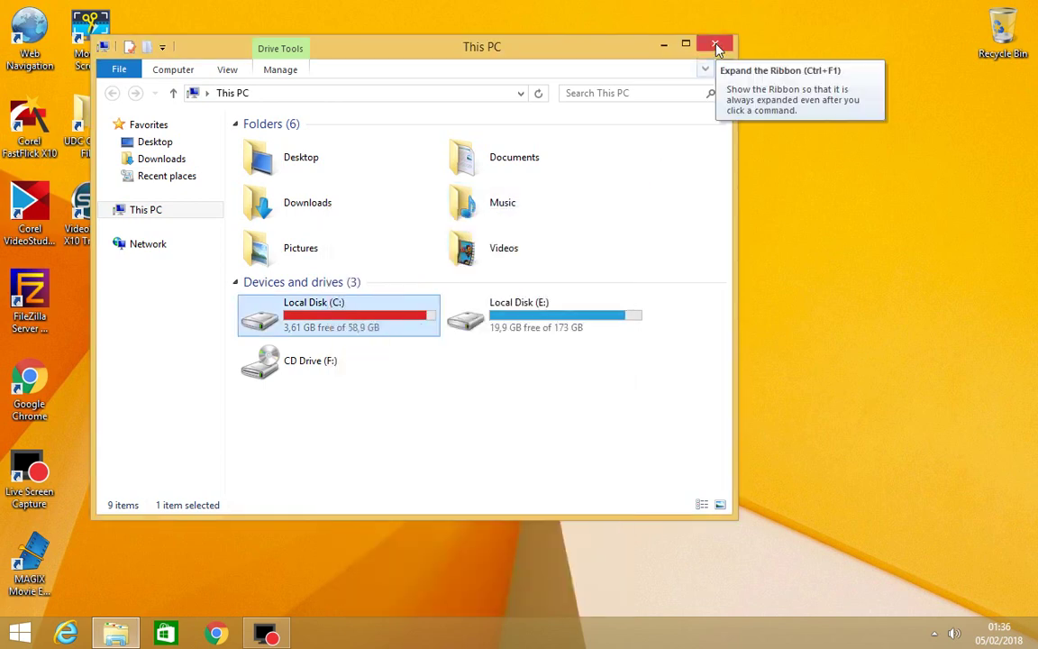
click(717, 45)
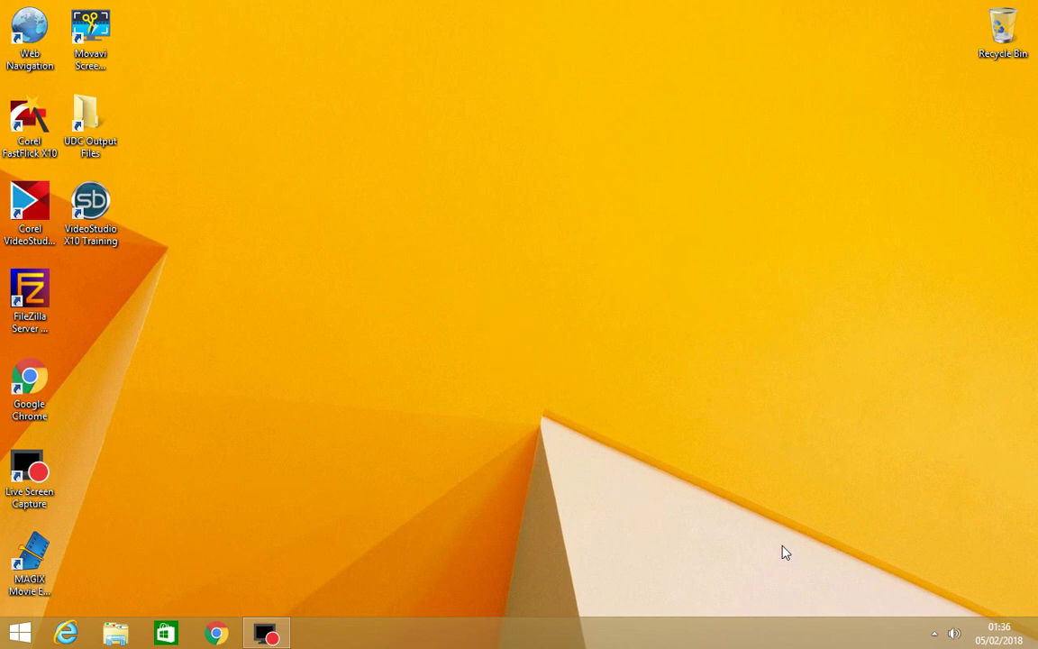
Open a Command Prompt by running cmd and force a Group Policy update with the command gpupdate /force
click(385, 405)
key(super+r)
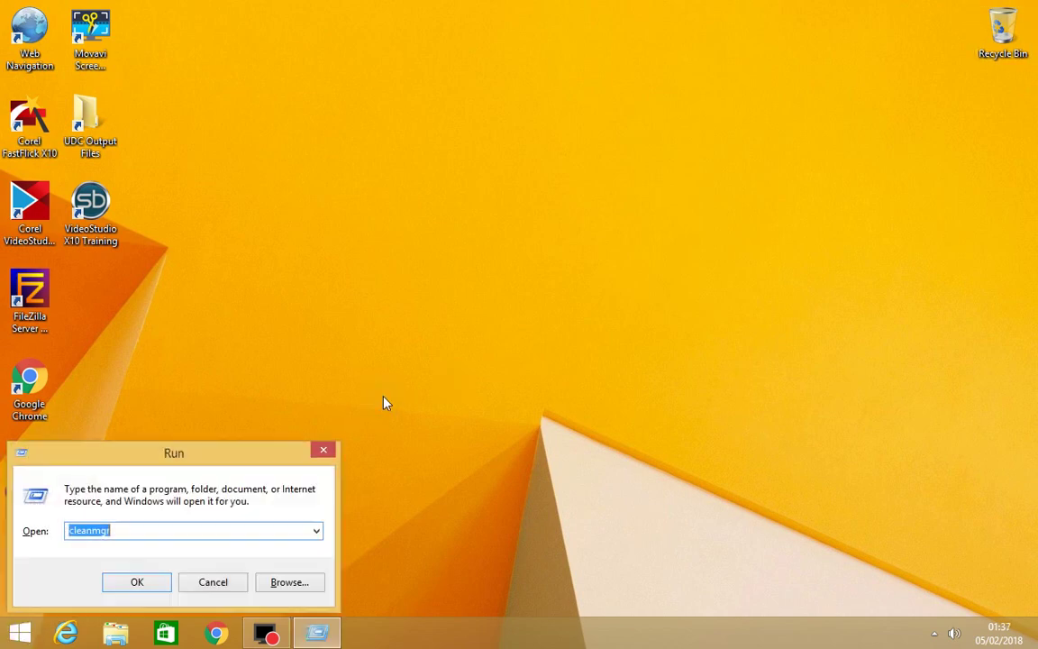
text(cmd)
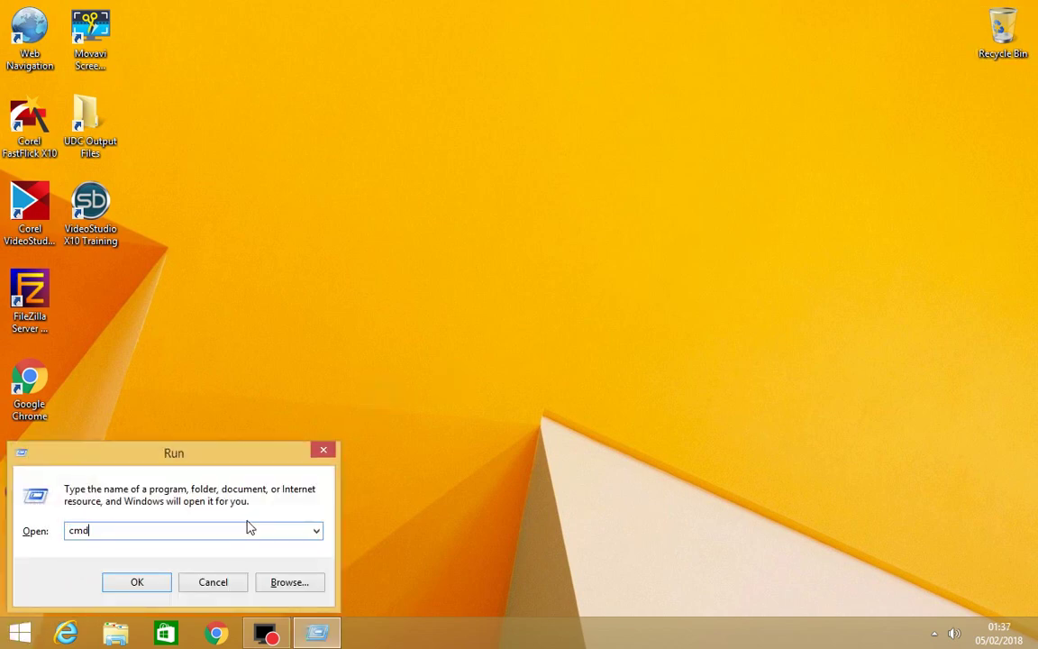
key(Return)
text(g)
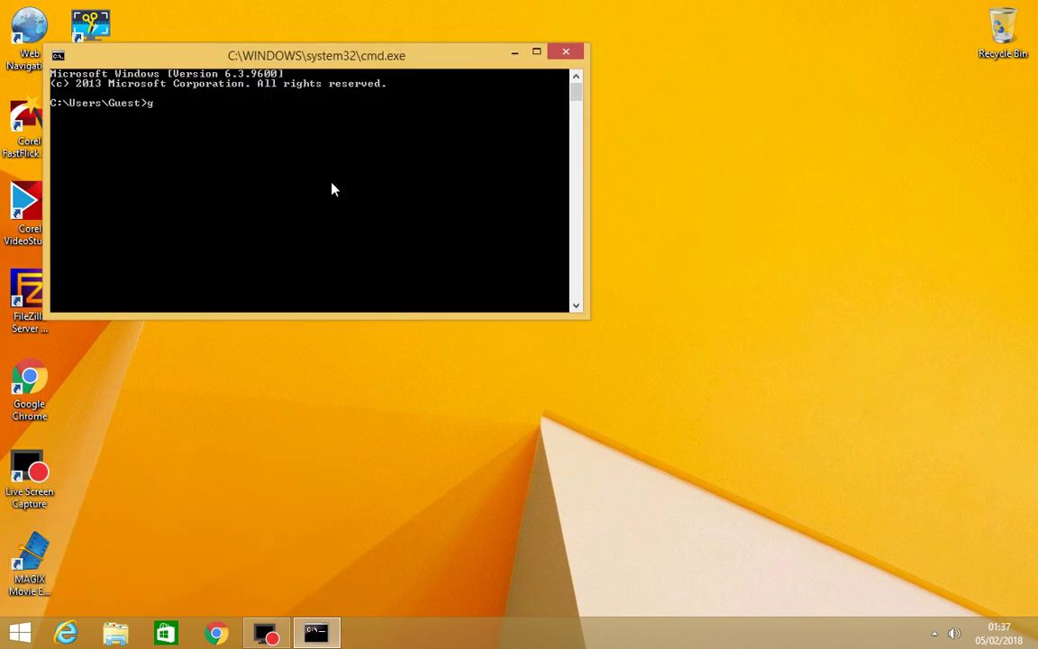
text(pupdate /force)
click(332, 188)
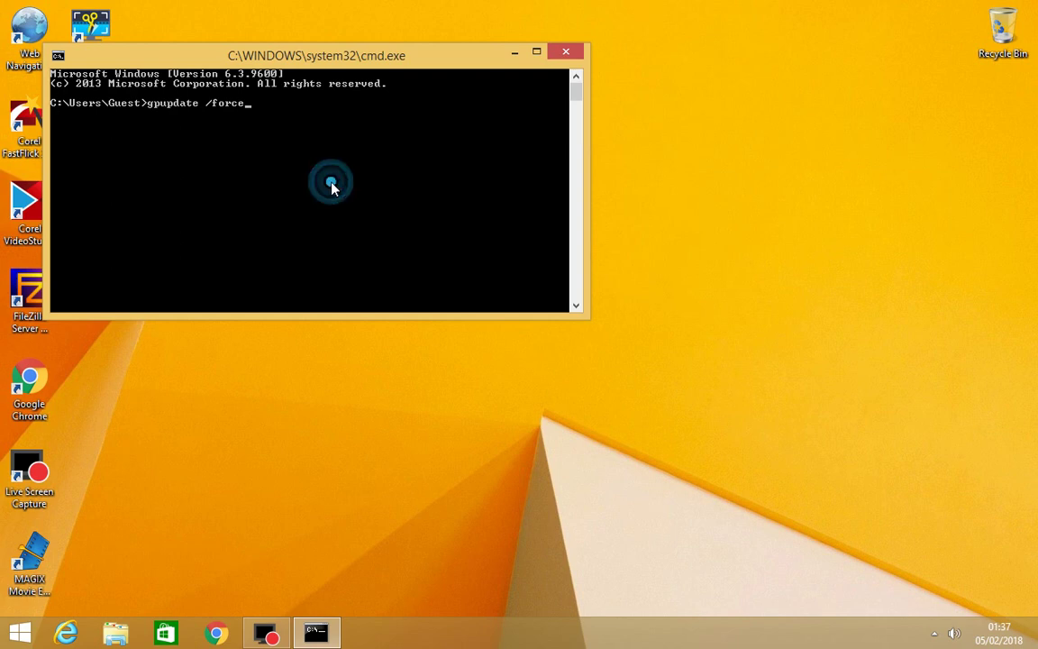
key(Return)
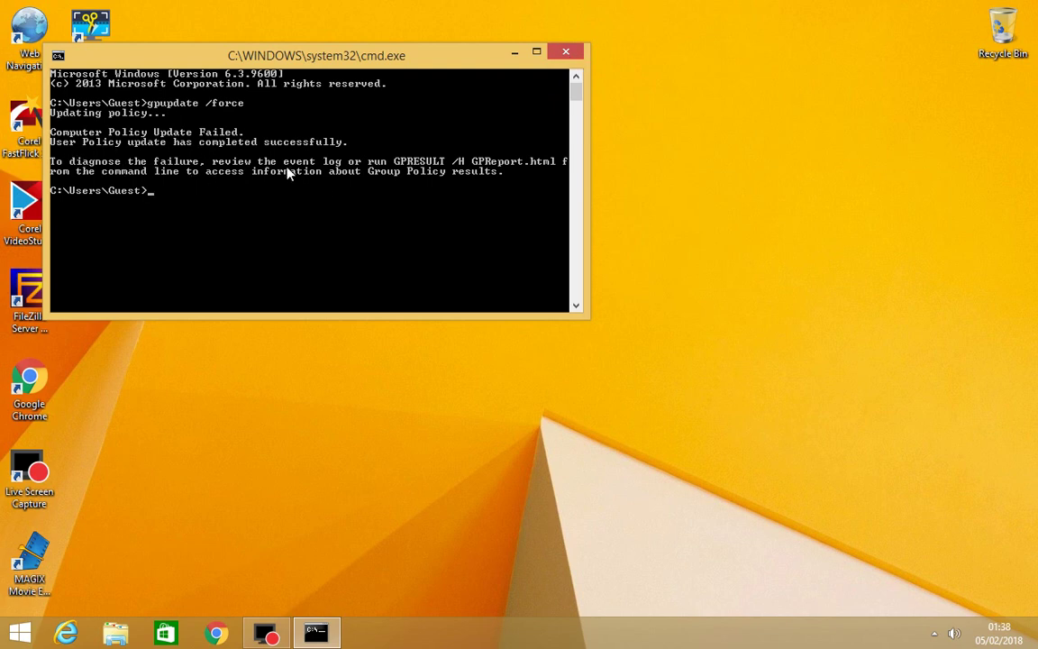
Close the Command Prompt and refresh the desktop
click(567, 55)
right_click(630, 253)
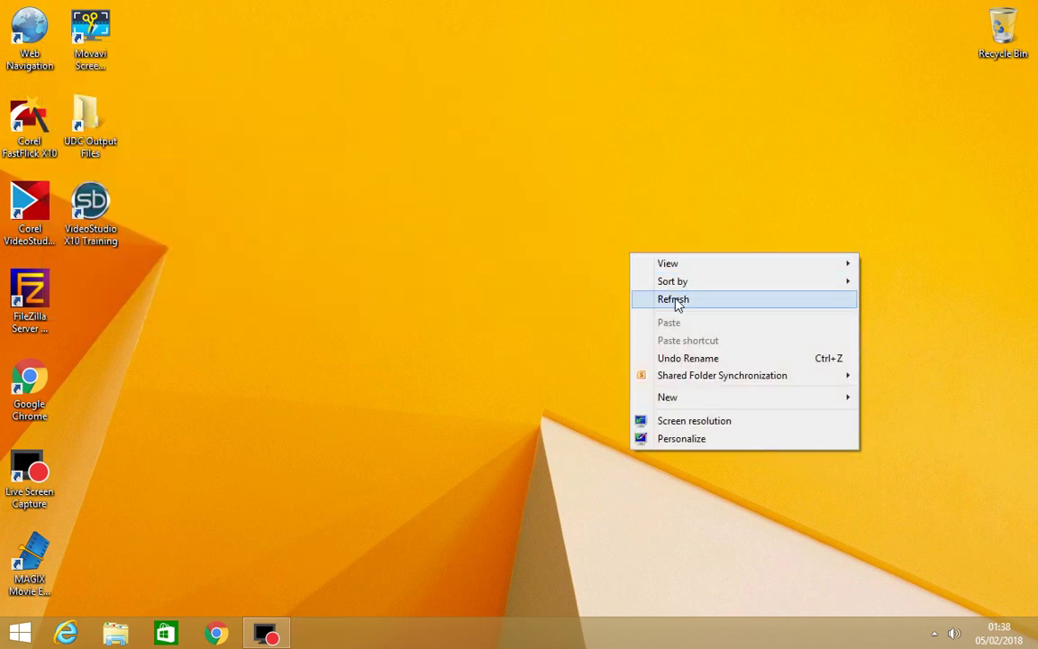
click(672, 299)
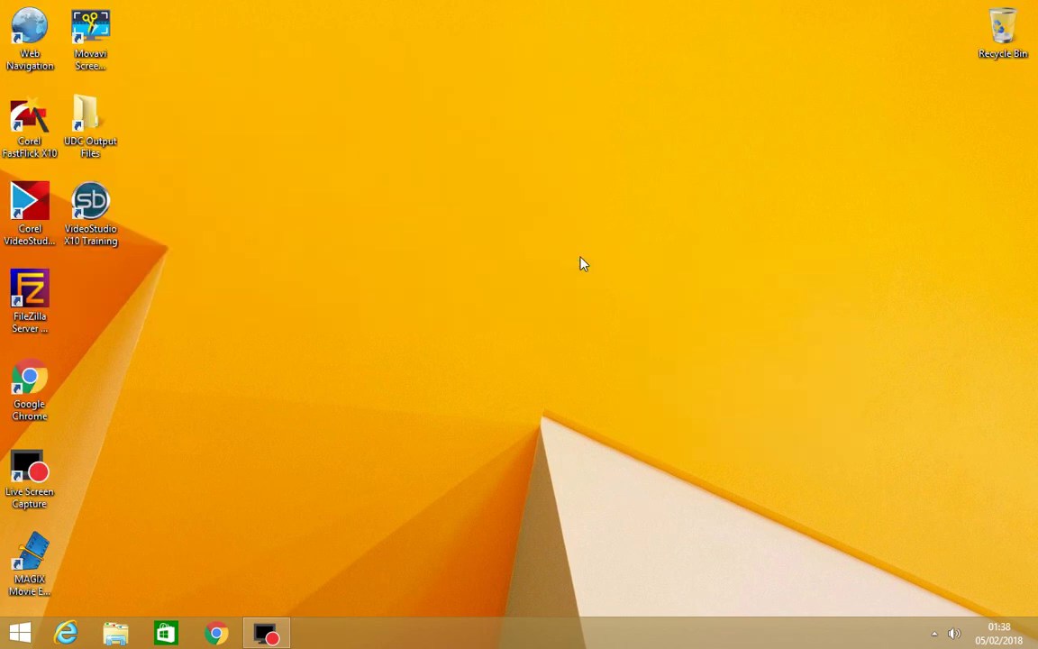